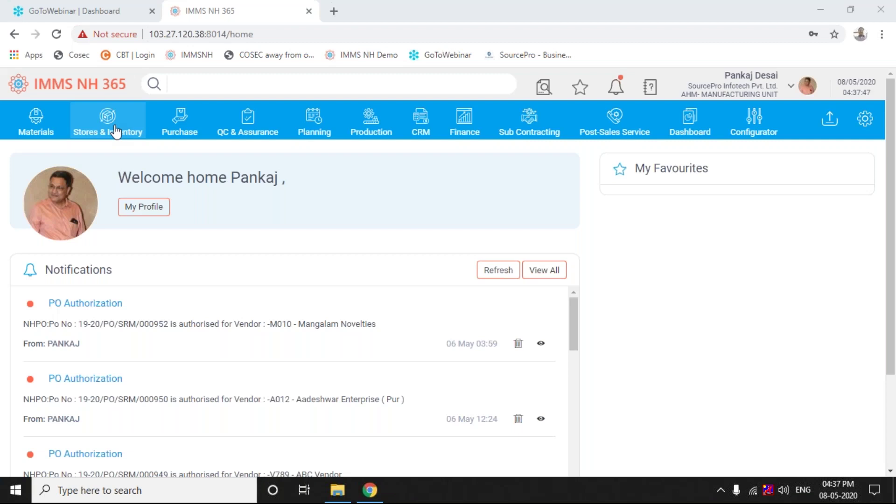
Open the PO Maintenance New purchase order list from the Purchase menu's Purchase Order Functions
{"action": "left_click", "coordinate": [191, 126]}
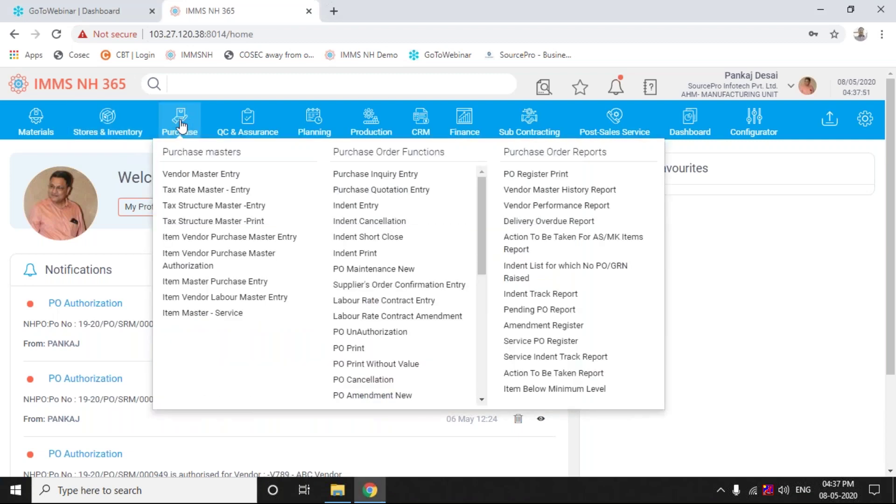
{"action": "left_click", "coordinate": [181, 125]}
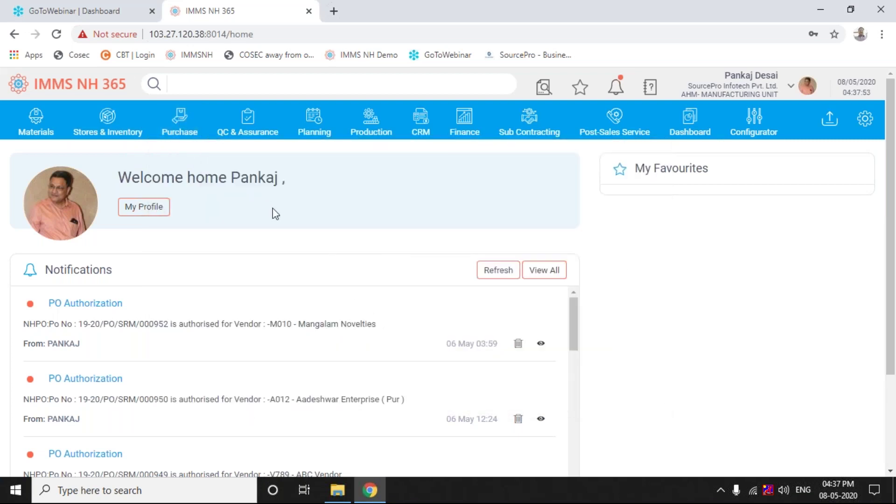
{"action": "left_click", "coordinate": [169, 123]}
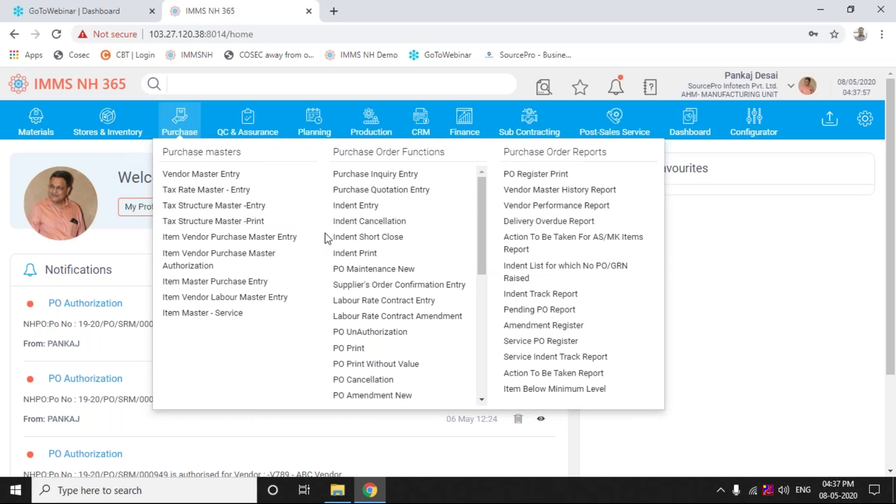
{"action": "left_click", "coordinate": [357, 271]}
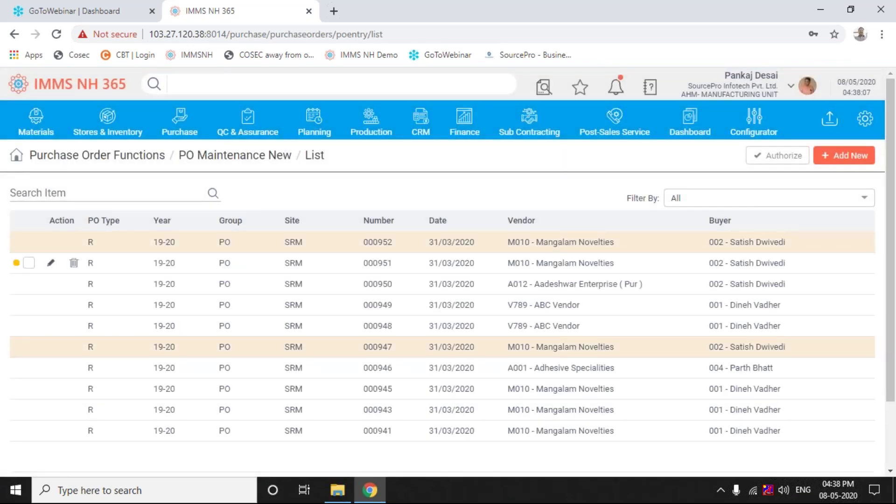
Open the gear settings menu offering User Management, Admin Masters and System Policies
{"action": "left_click", "coordinate": [864, 123]}
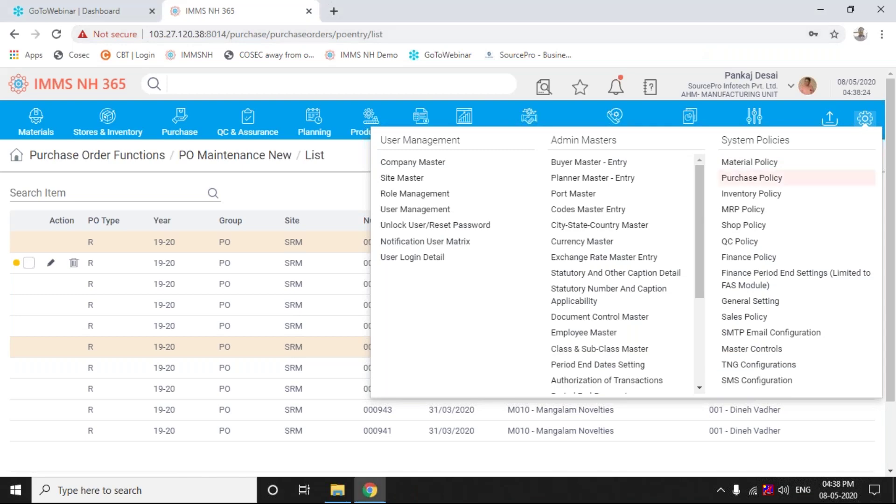
Open Purchase Policy under System Policies and dismiss the stray browser context menu
{"action": "left_click", "coordinate": [752, 178]}
{"action": "right_click", "coordinate": [730, 181]}
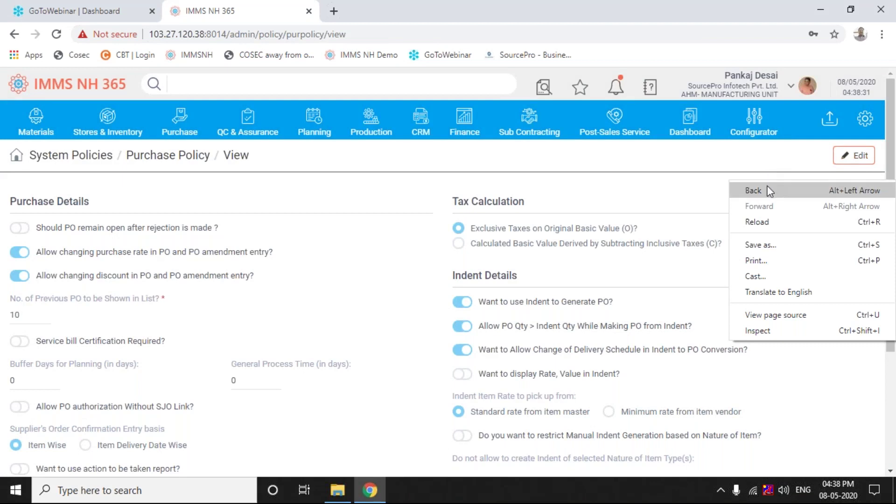
{"action": "left_click", "coordinate": [664, 176]}
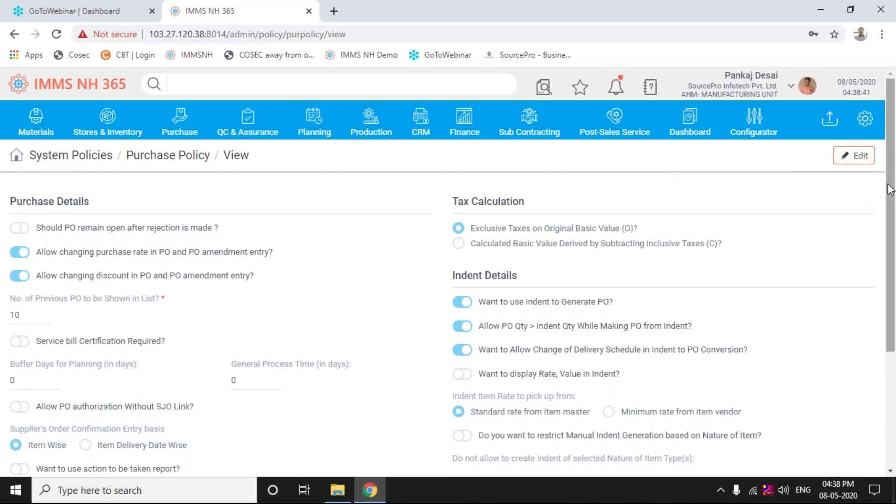
{"action": "left_click_drag", "start_coordinate": [889, 189], "coordinate": [892, 202]}
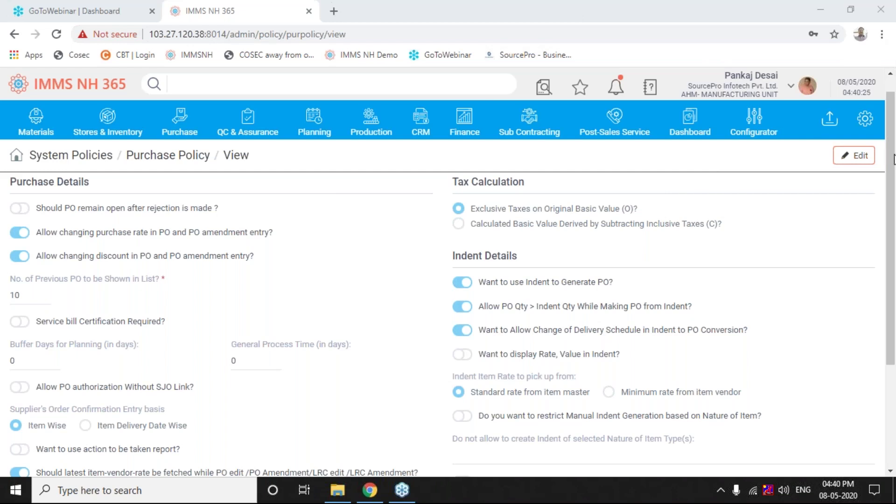
{"action": "left_click", "coordinate": [304, 223]}
Open Document Control Master from Admin Masters in a new browser tab and switch to it
{"action": "left_click", "coordinate": [865, 122]}
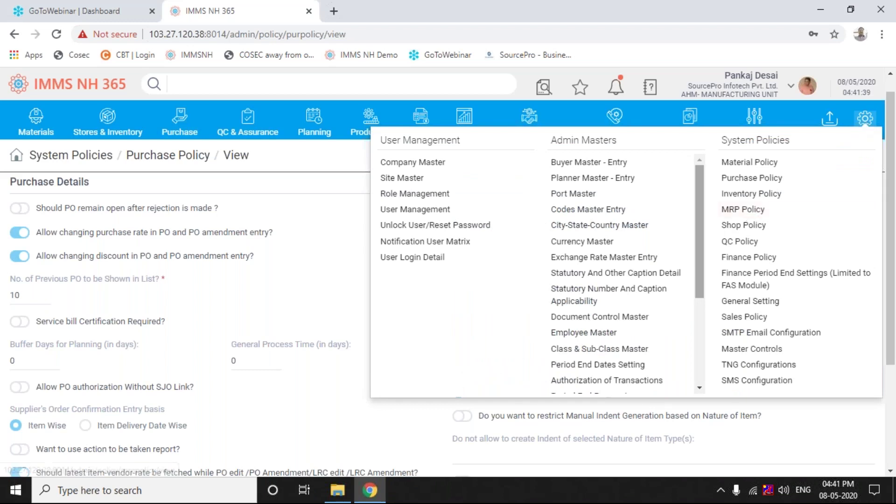
{"action": "right_click", "coordinate": [629, 321]}
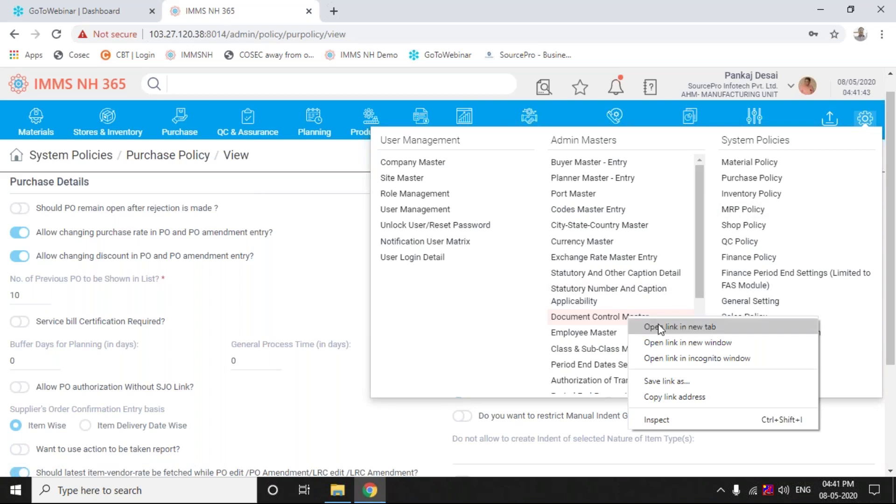
{"action": "left_click", "coordinate": [680, 326]}
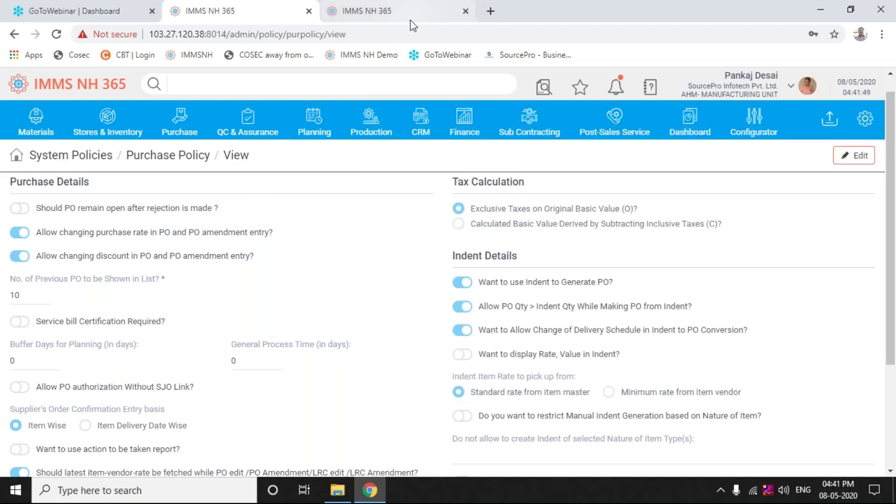
{"action": "left_click", "coordinate": [410, 16]}
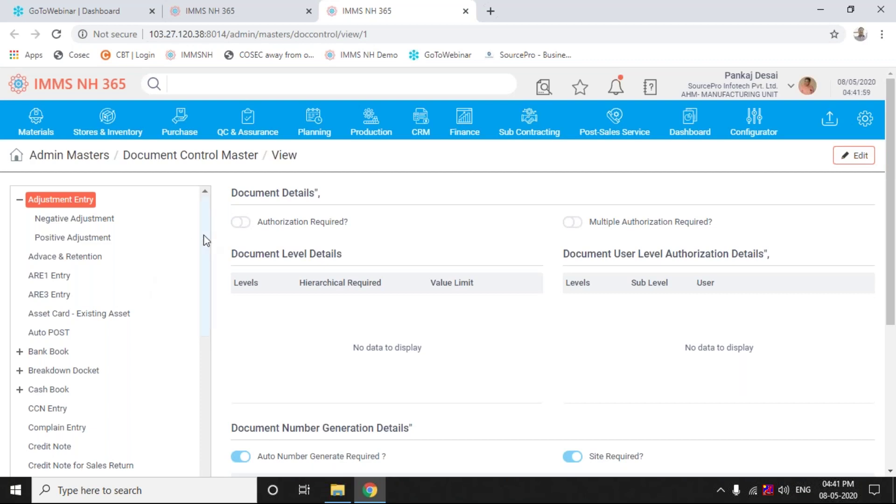
Scroll the document type list back up and select Gate Inward Entry
{"action": "left_click_drag", "start_coordinate": [208, 241], "coordinate": [206, 366]}
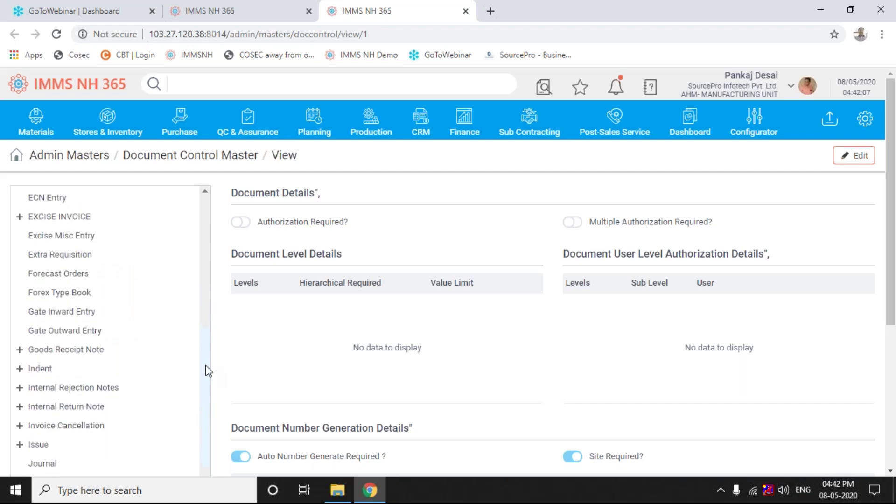
{"action": "scroll", "coordinate": [208, 395], "scroll_direction": "down", "scroll_amount": 3}
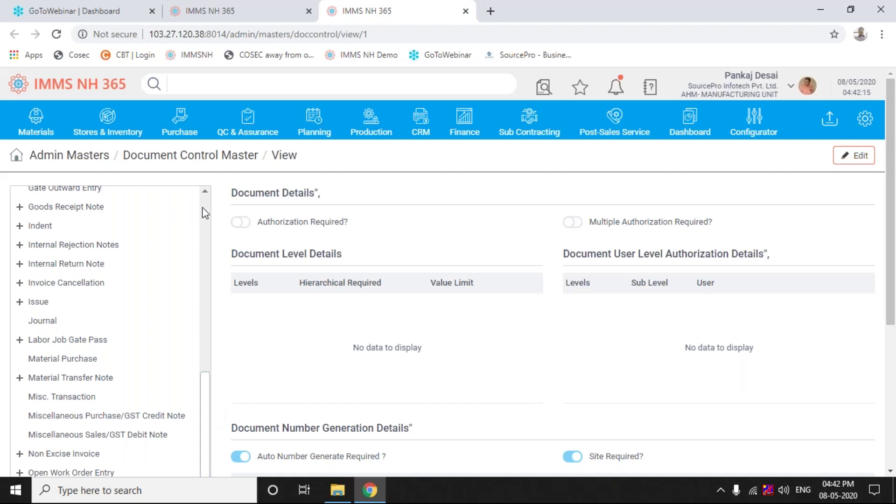
{"action": "scroll", "coordinate": [206, 213], "scroll_direction": "up", "scroll_amount": 1}
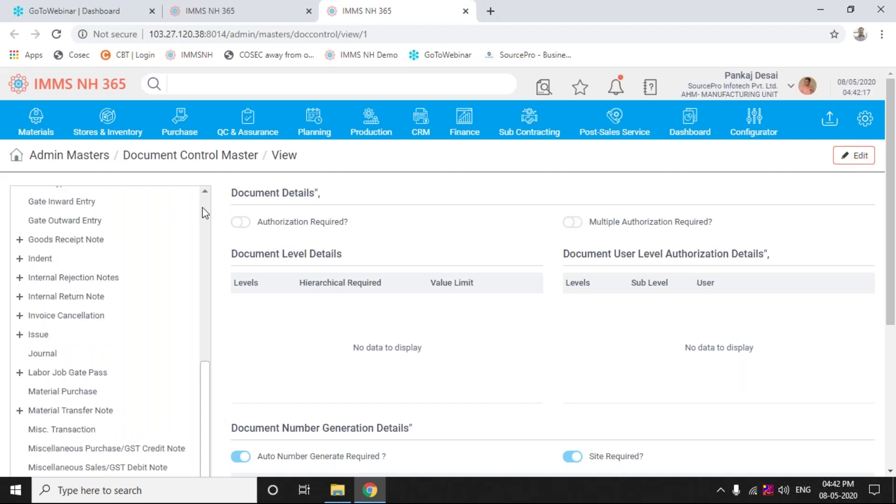
{"action": "scroll", "coordinate": [205, 214], "scroll_direction": "up", "scroll_amount": 1}
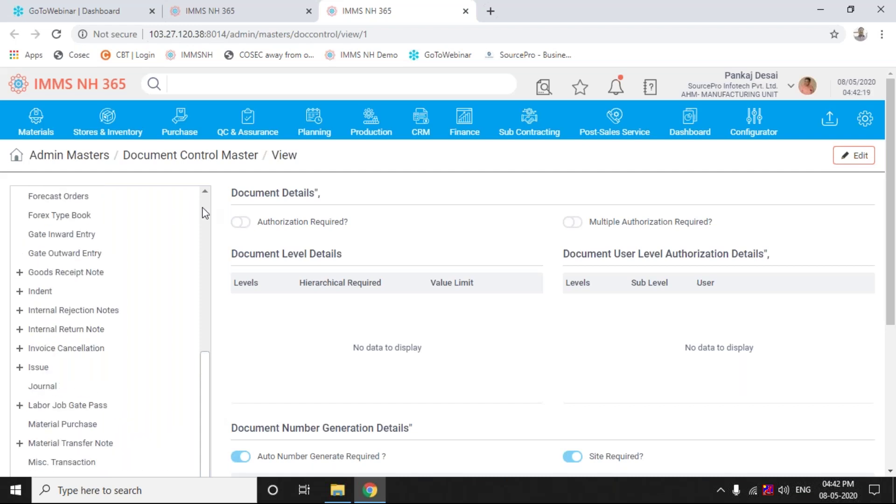
{"action": "left_click", "coordinate": [91, 236]}
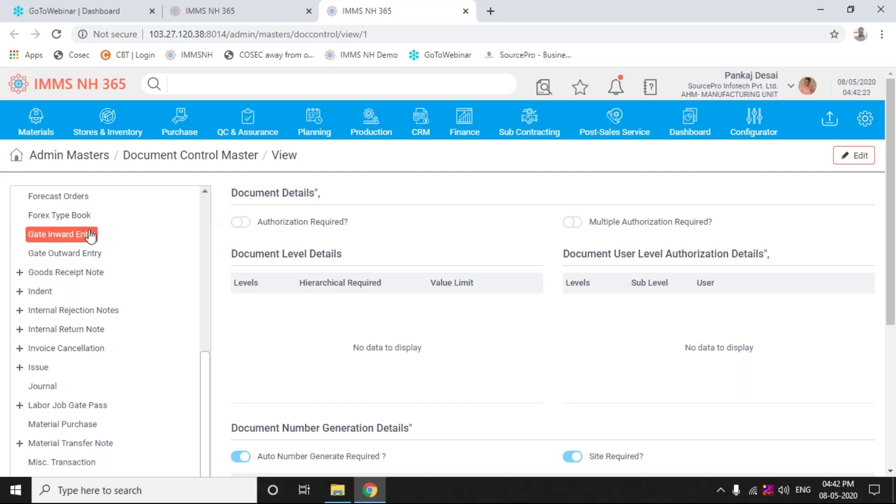
Search the page for 'purchase order' and scroll the sidebar to the Purchase Orders match
{"action": "key", "text": "ctrl+f"}
{"action": "type", "text": "purchase"}
{"action": "key", "text": "Return"}
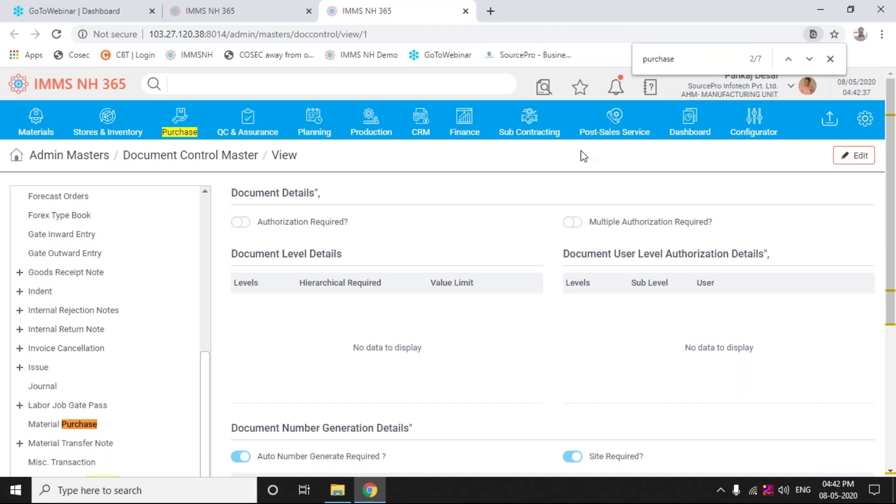
{"action": "scroll", "coordinate": [615, 121], "scroll_direction": "down", "scroll_amount": 5}
{"action": "type", "text": "order"}
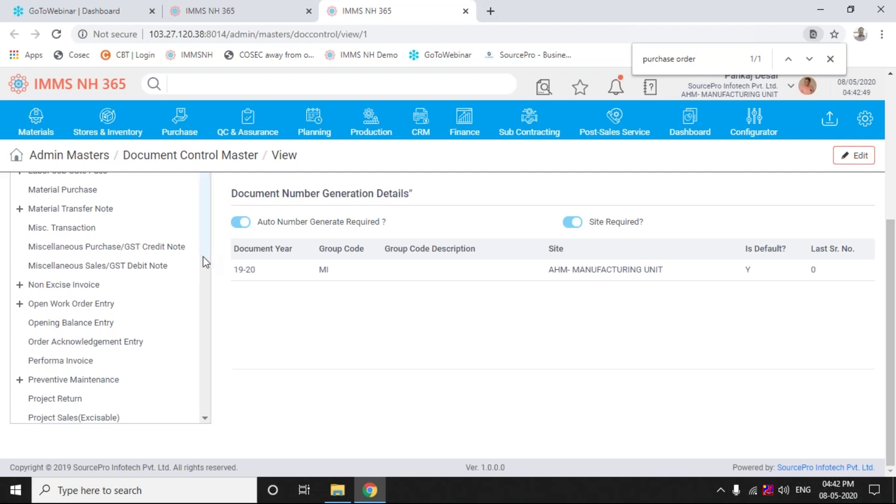
{"action": "scroll", "coordinate": [204, 257], "scroll_direction": "down", "scroll_amount": 3}
{"action": "left_click_drag", "start_coordinate": [206, 289], "coordinate": [206, 289]}
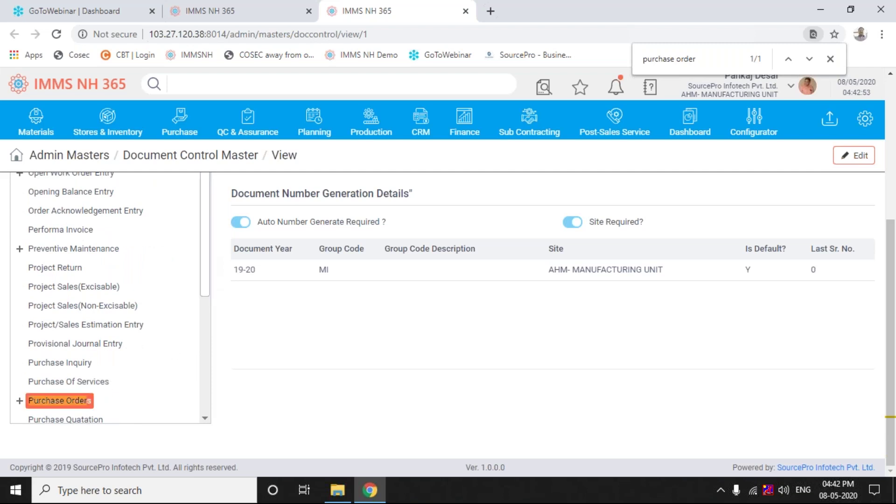
Expand Purchase Orders, load Regular PO's settings, and also mark Labour Rate Contract
{"action": "left_click", "coordinate": [19, 402]}
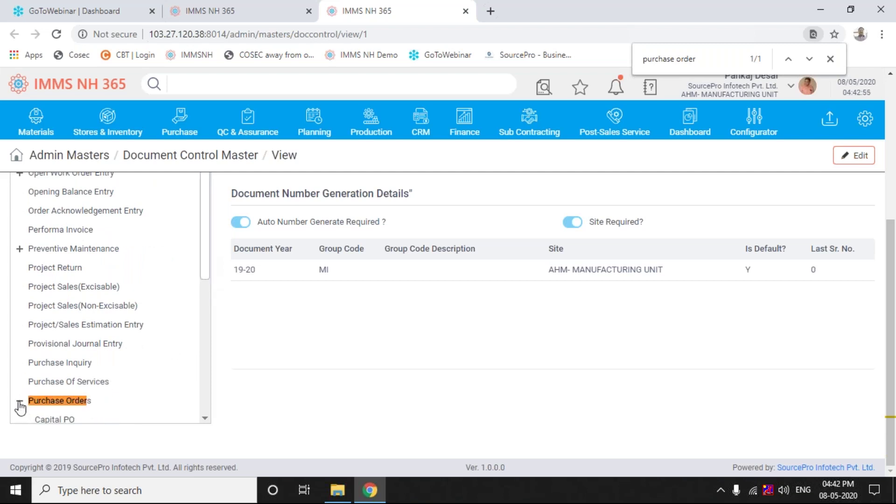
{"action": "scroll", "coordinate": [201, 256], "scroll_direction": "down", "scroll_amount": 3}
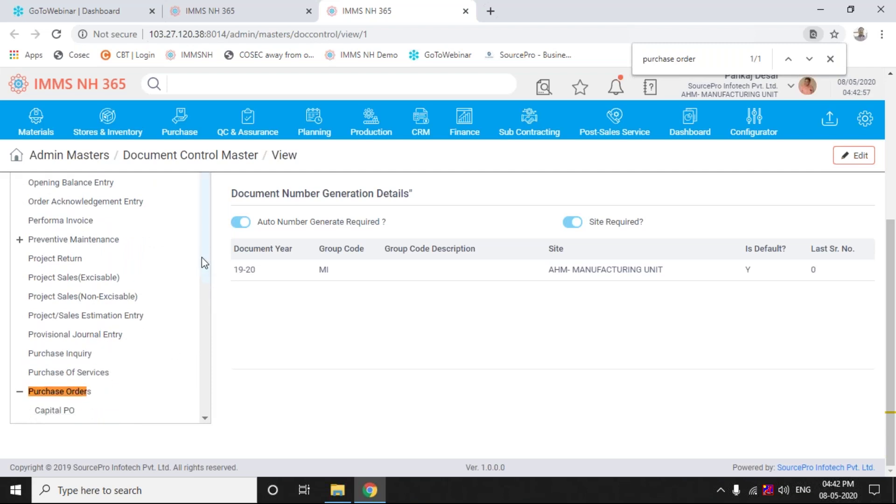
{"action": "scroll", "coordinate": [209, 304], "scroll_direction": "down", "scroll_amount": 1}
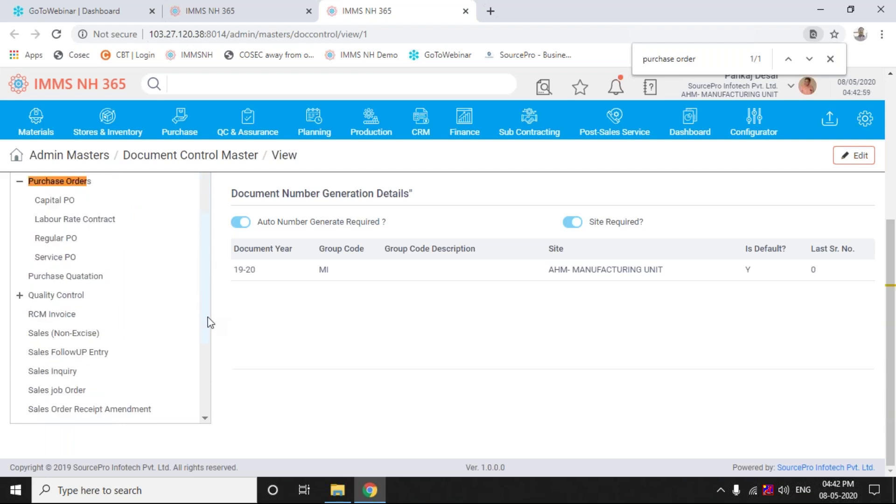
{"action": "scroll", "coordinate": [206, 317], "scroll_direction": "up", "scroll_amount": 1}
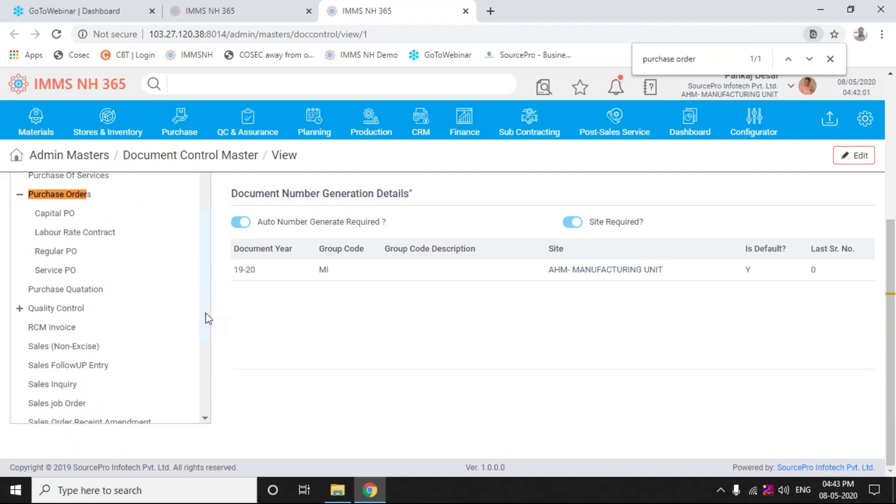
{"action": "left_click", "coordinate": [60, 250]}
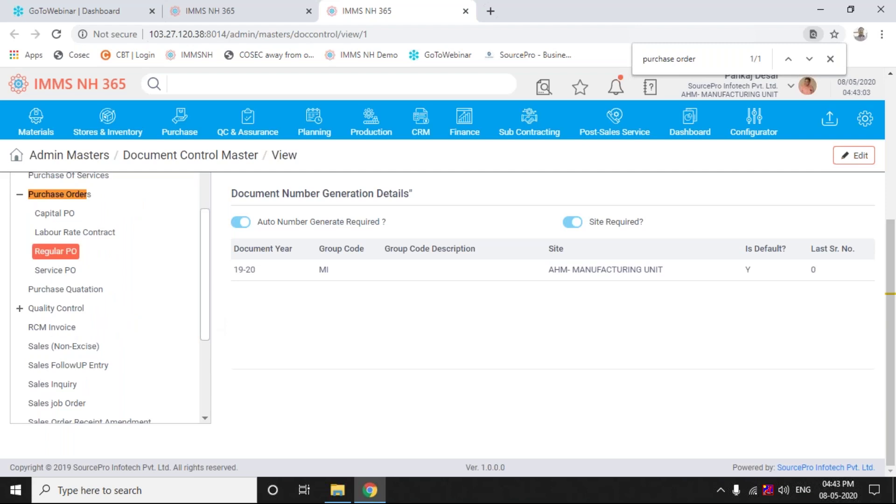
{"action": "left_click", "coordinate": [61, 252]}
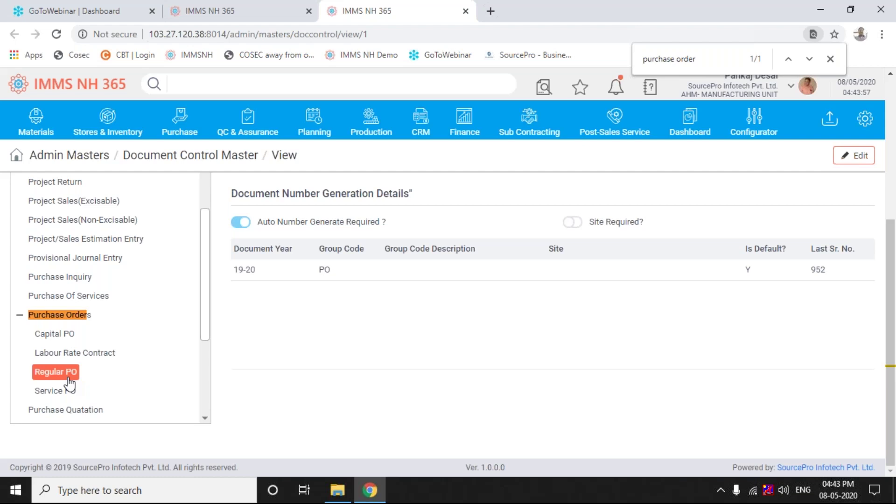
{"action": "left_click", "coordinate": [86, 355]}
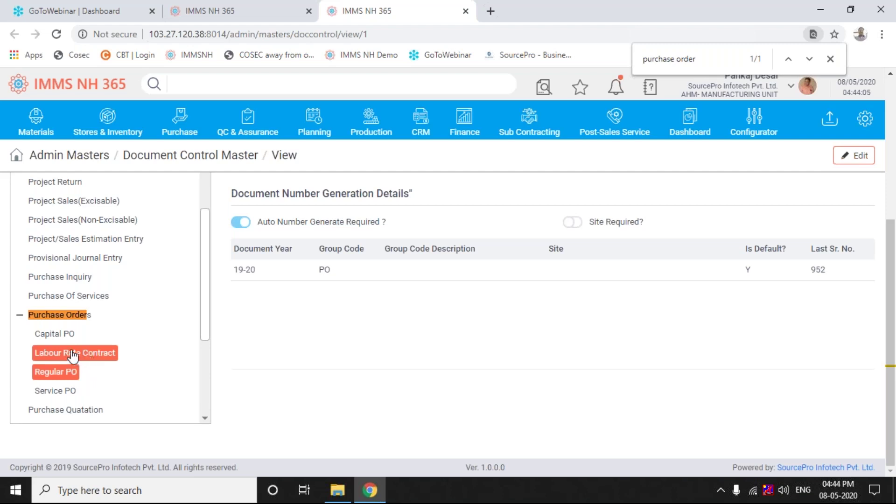
Unmark Labour Rate Contract and Capital PO, check Service PO, keeping only Regular PO selected
{"action": "left_click", "coordinate": [73, 355]}
{"action": "left_click", "coordinate": [67, 336]}
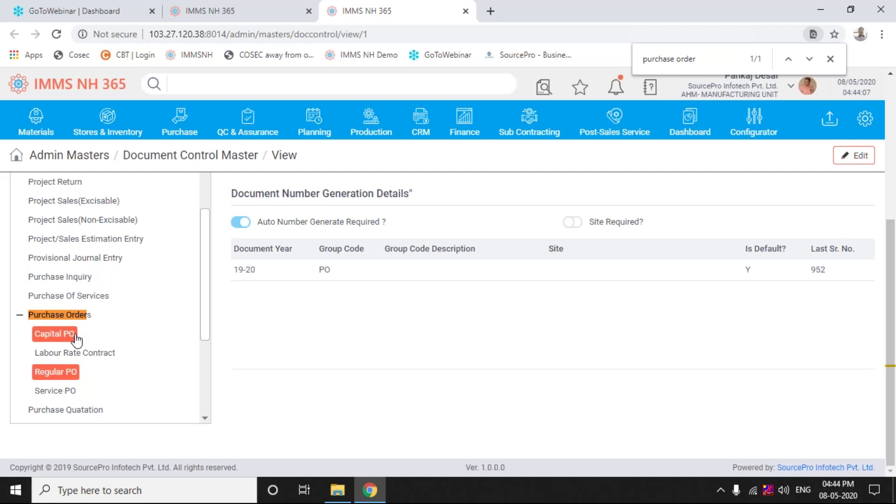
{"action": "left_click", "coordinate": [68, 335]}
{"action": "left_click", "coordinate": [71, 394]}
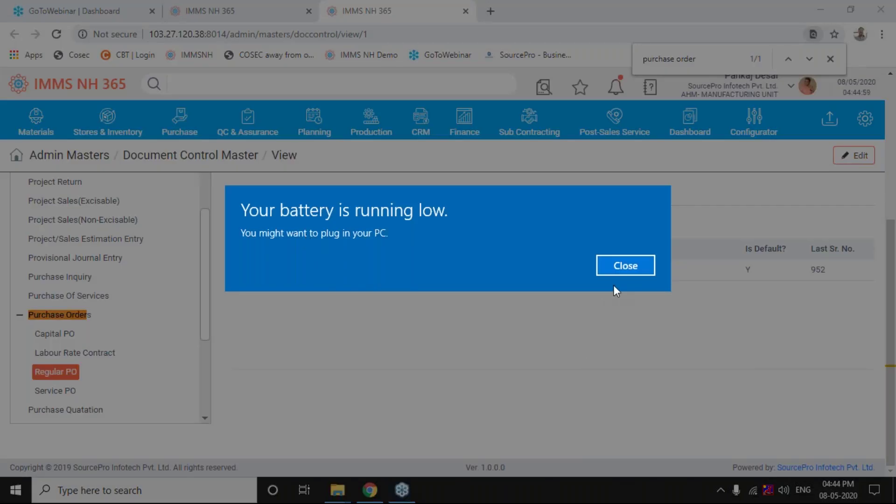
Close the battery-low notification to reveal Regular PO's 19-20 numbering details again
{"action": "left_click", "coordinate": [616, 270]}
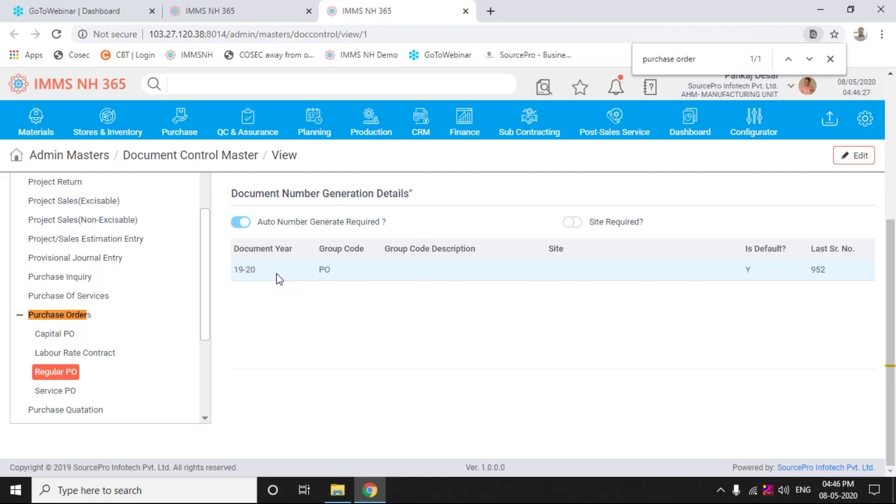
Select the 19-20 / PO row with last serial 952 in the numbering grid
{"action": "left_click", "coordinate": [332, 277]}
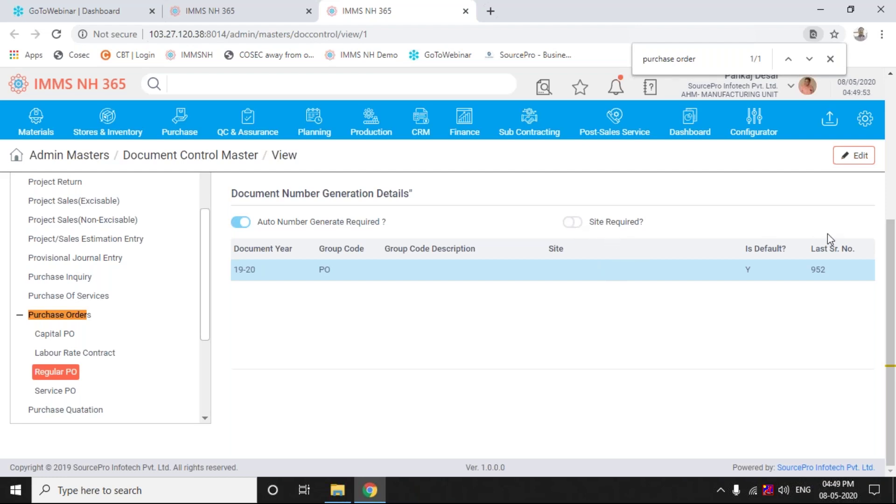
View the Purchase Order entry in Document Control Master: authorization required, no authorization levels
{"action": "left_click", "coordinate": [891, 166]}
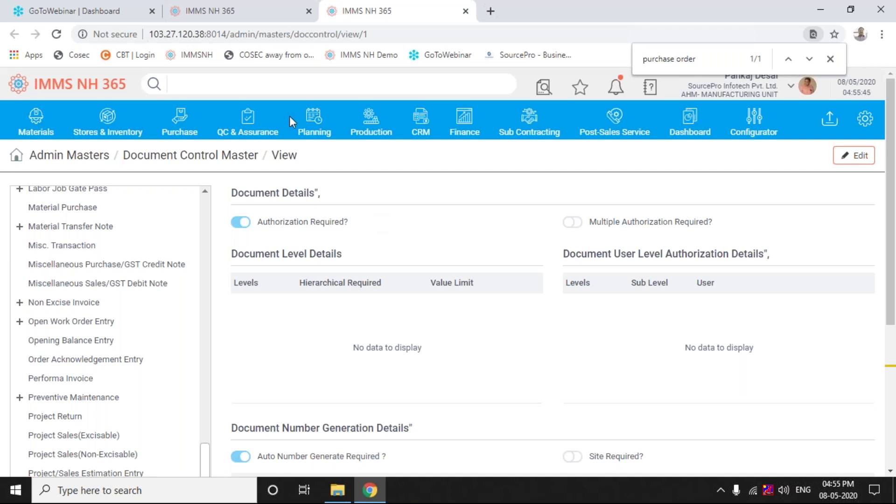
Return to the Purchase Policy view showing No. of Previous PO to be Shown as 10
{"action": "left_click", "coordinate": [250, 12]}
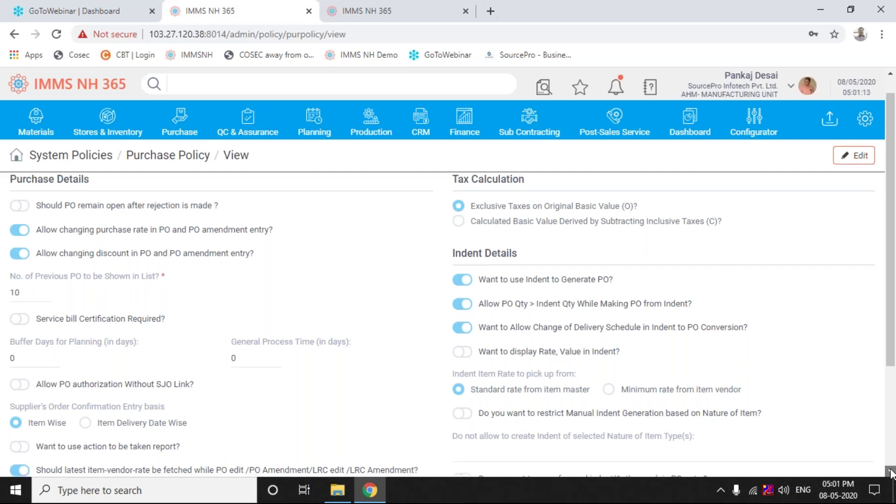
{"action": "left_click", "coordinate": [892, 473]}
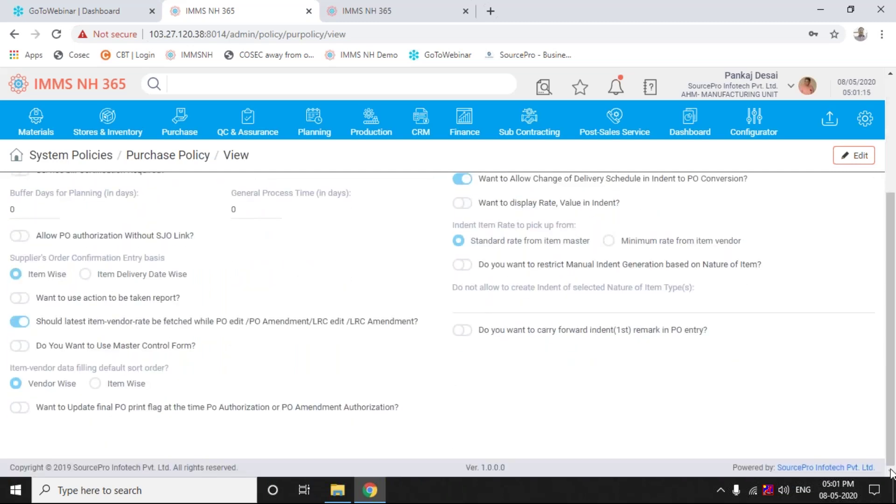
{"action": "left_click_drag", "start_coordinate": [894, 441], "coordinate": [895, 437]}
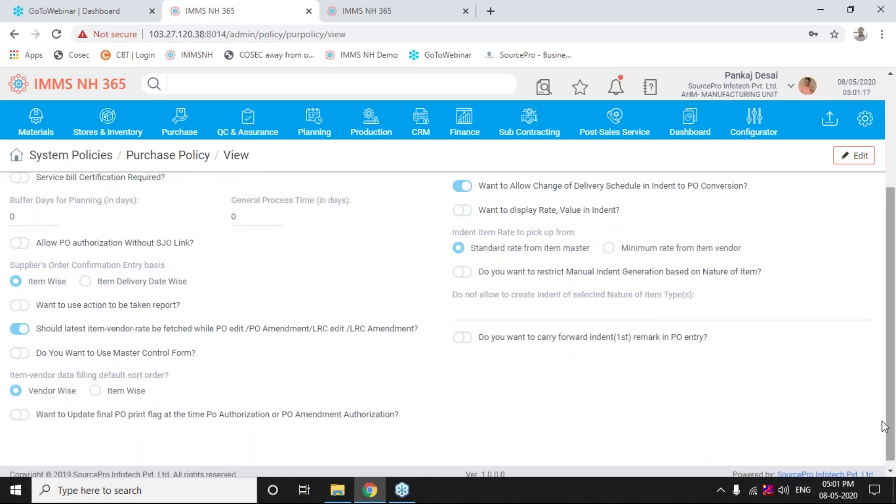
{"action": "left_click_drag", "start_coordinate": [893, 396], "coordinate": [889, 337]}
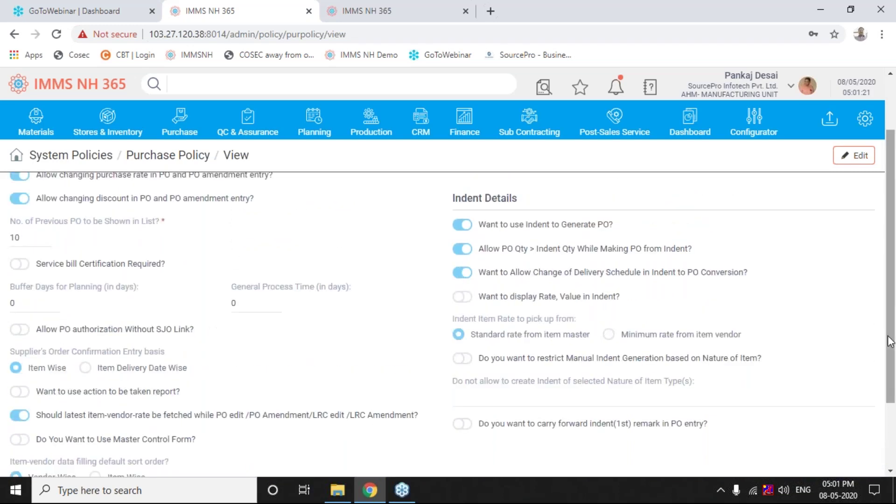
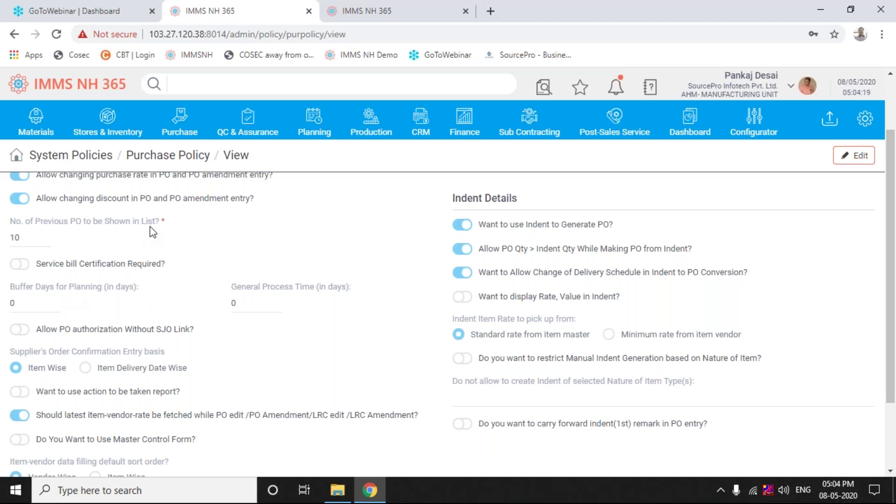
Open the Purchase menu of masters, order functions and reports from the top navigation bar
{"action": "left_click", "coordinate": [182, 120]}
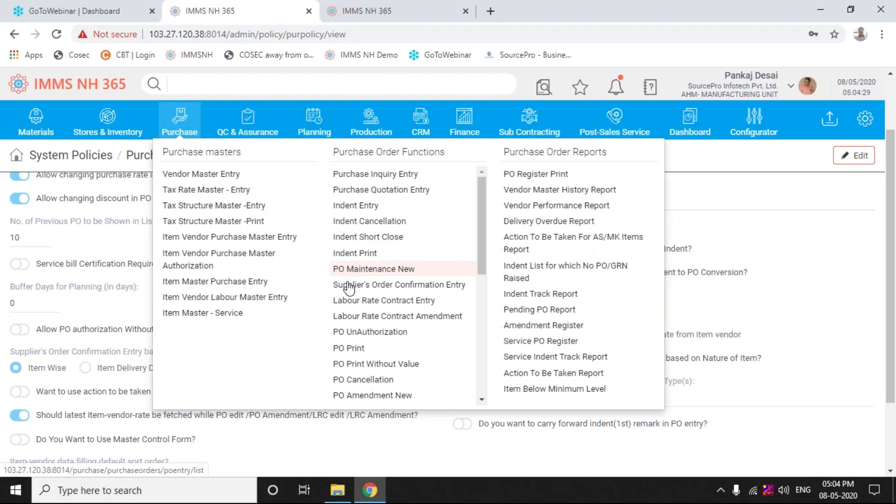
Open PO Maintenance New to list the 19-20 purchase orders 000941 to 000952
{"action": "left_click", "coordinate": [348, 270]}
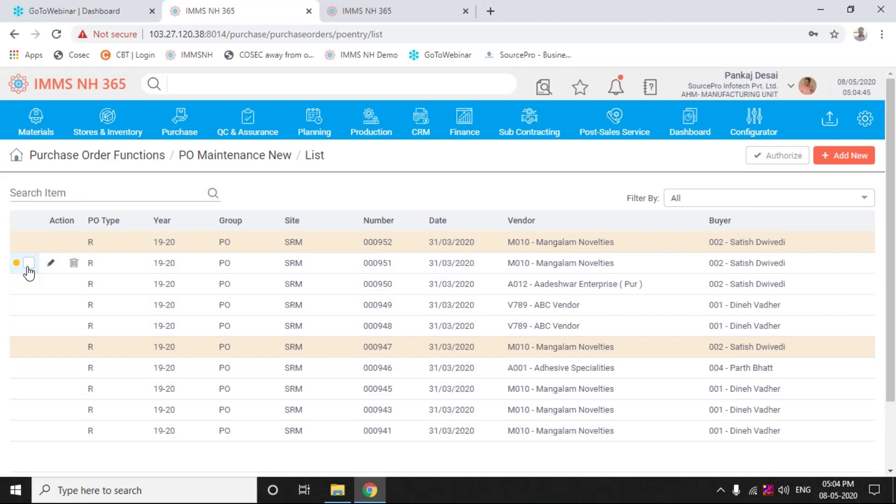
{"action": "left_click", "coordinate": [29, 264]}
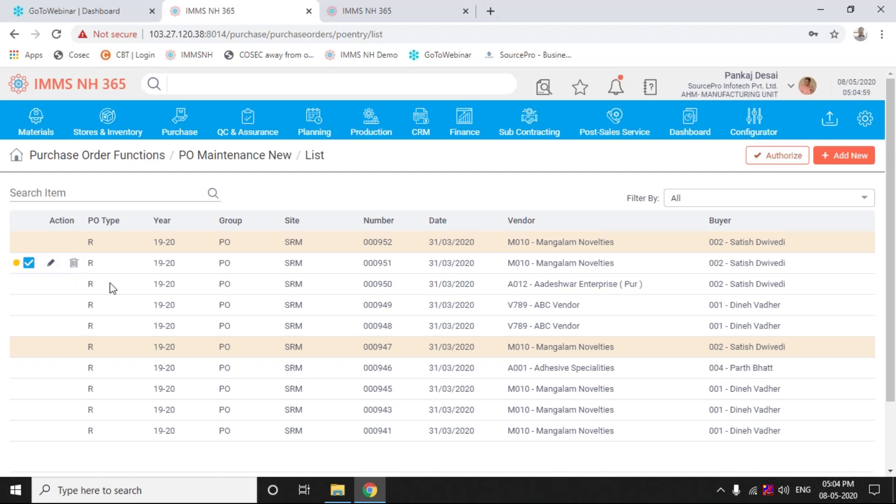
{"action": "left_click", "coordinate": [28, 263]}
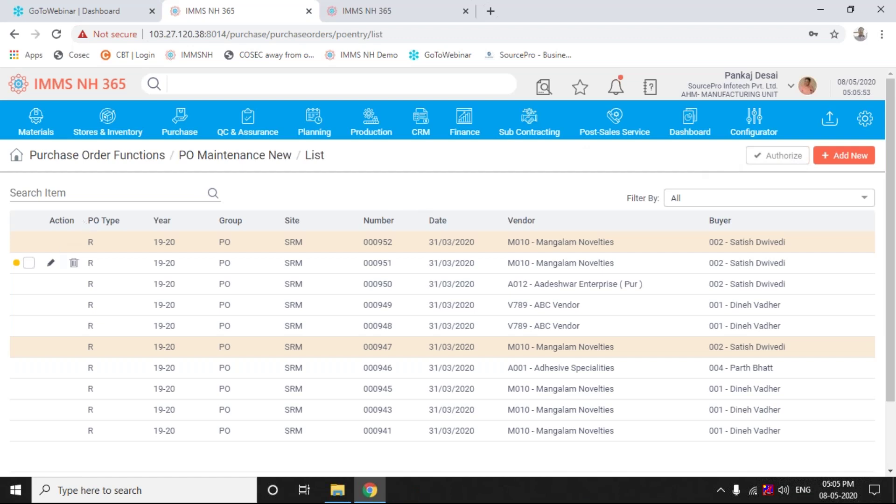
Tick purchase order 000951's checkbox, ending with it marked for authorisation
{"action": "left_click", "coordinate": [29, 264]}
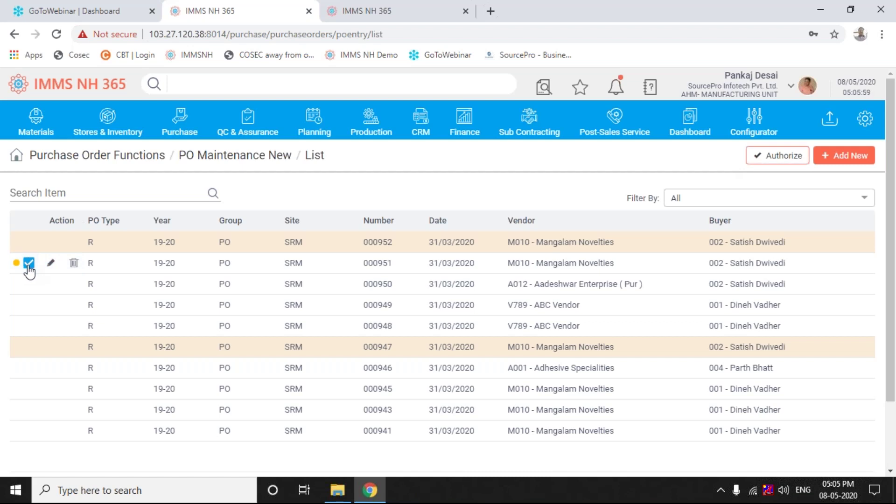
{"action": "left_click", "coordinate": [29, 265]}
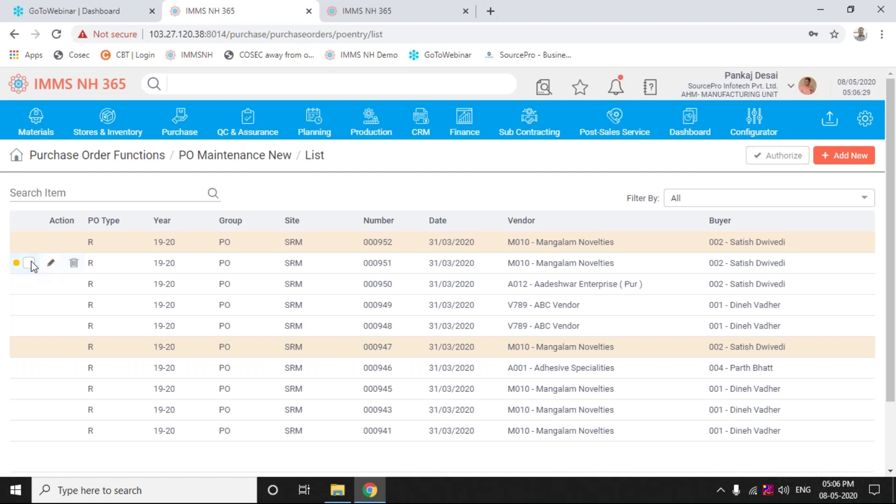
{"action": "left_click", "coordinate": [30, 264]}
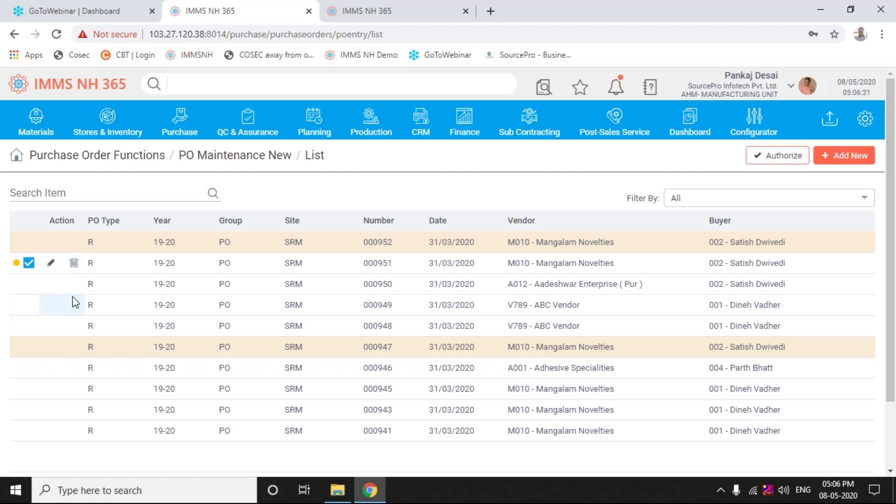
Authorise purchase order 19-20/PO/SRM/000951 for vendor M010
{"action": "left_click", "coordinate": [783, 159]}
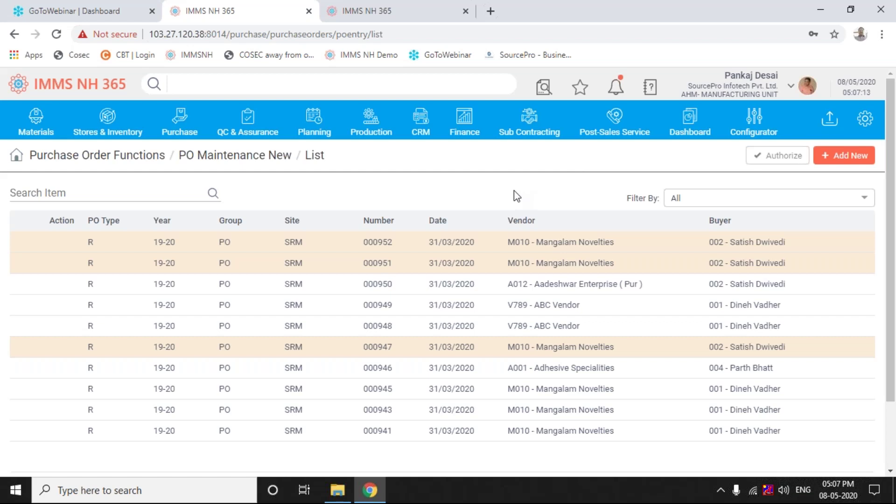
Show the notifications panel and scroll through its 10 PO Authorization notices
{"action": "left_click", "coordinate": [616, 89]}
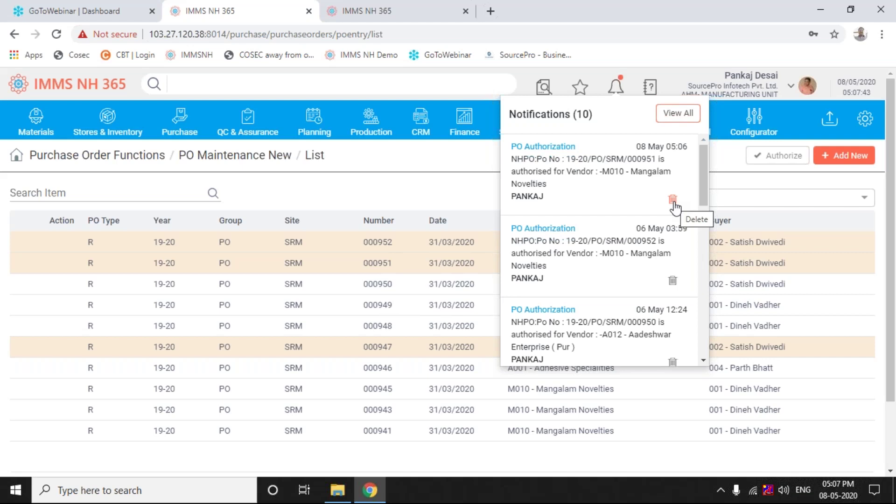
{"action": "scroll", "coordinate": [673, 203], "scroll_direction": "down", "scroll_amount": 1}
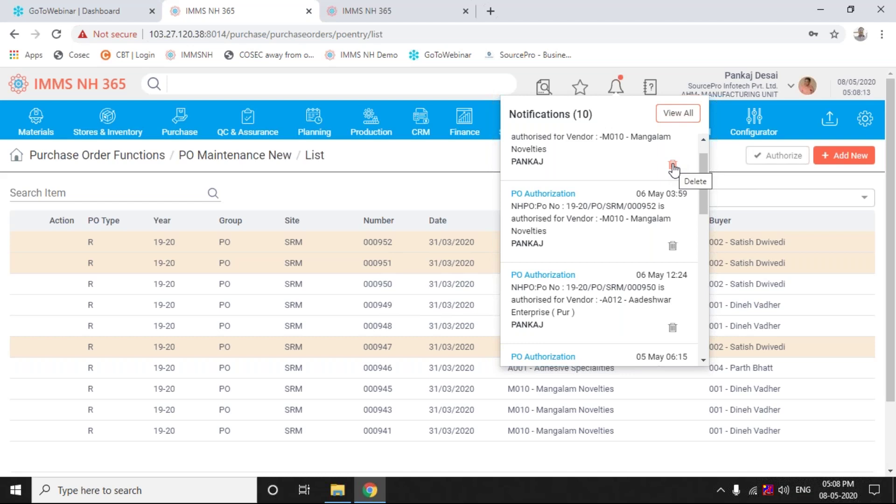
Delete the 000951 PO Authorization notification and clear the stray text selection in the list
{"action": "left_click", "coordinate": [673, 165]}
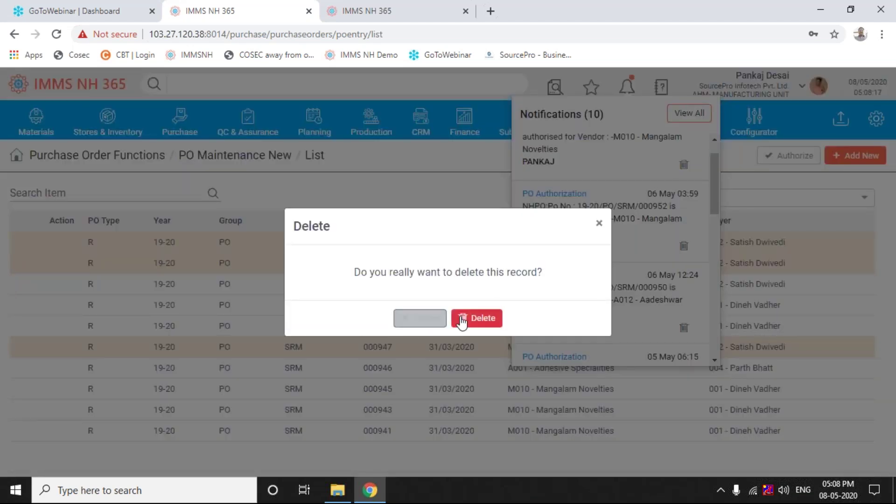
{"action": "left_click", "coordinate": [483, 320]}
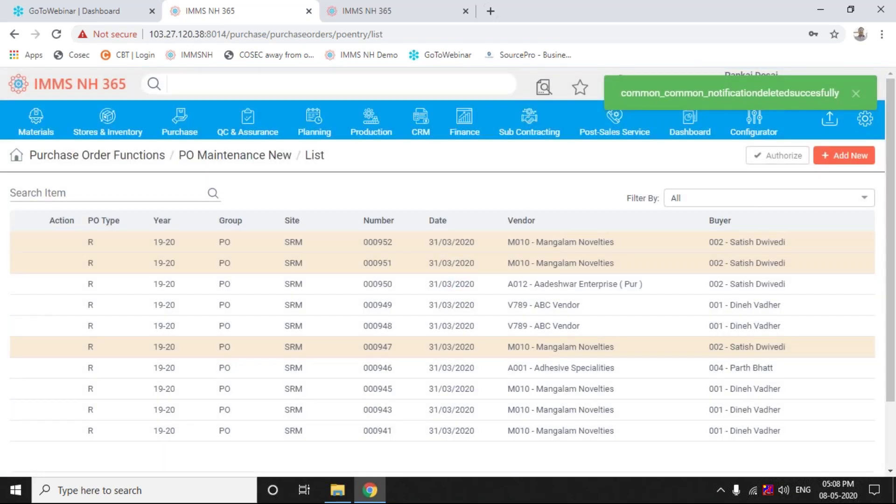
{"action": "left_click_drag", "start_coordinate": [486, 305], "coordinate": [388, 264]}
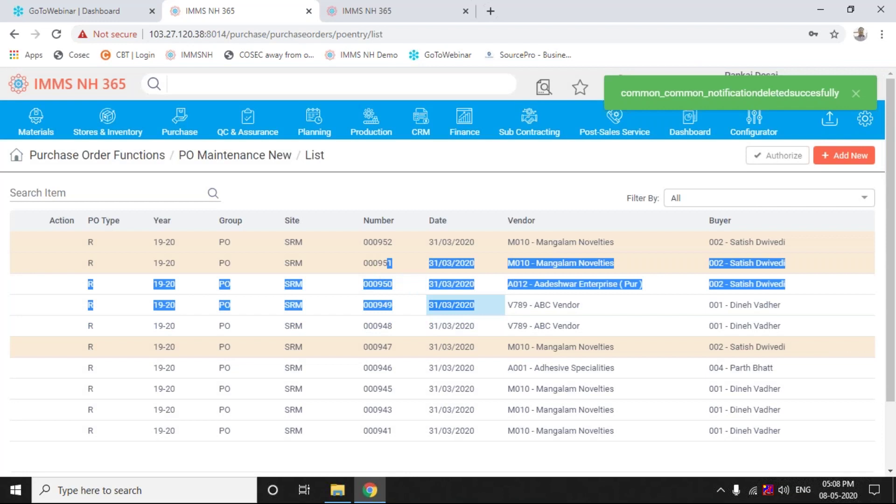
{"action": "left_click", "coordinate": [404, 179]}
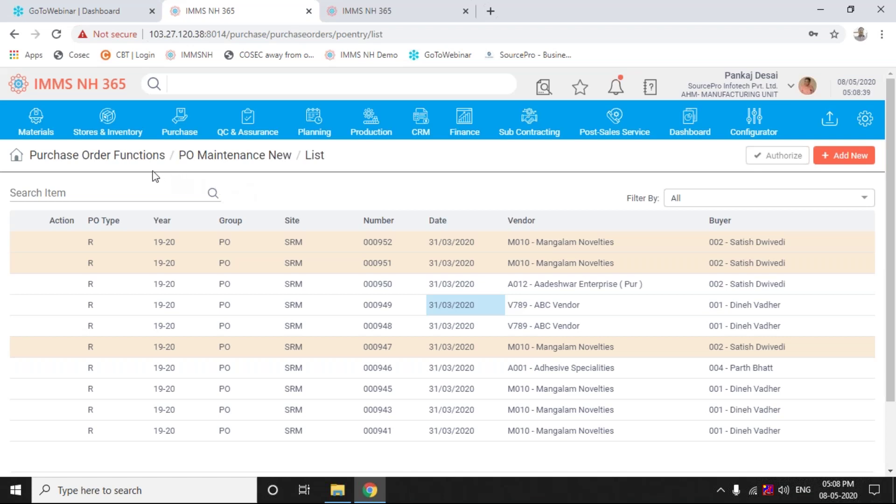
Go to the PO Print form and choose the final copy instead of draft
{"action": "left_click", "coordinate": [178, 129]}
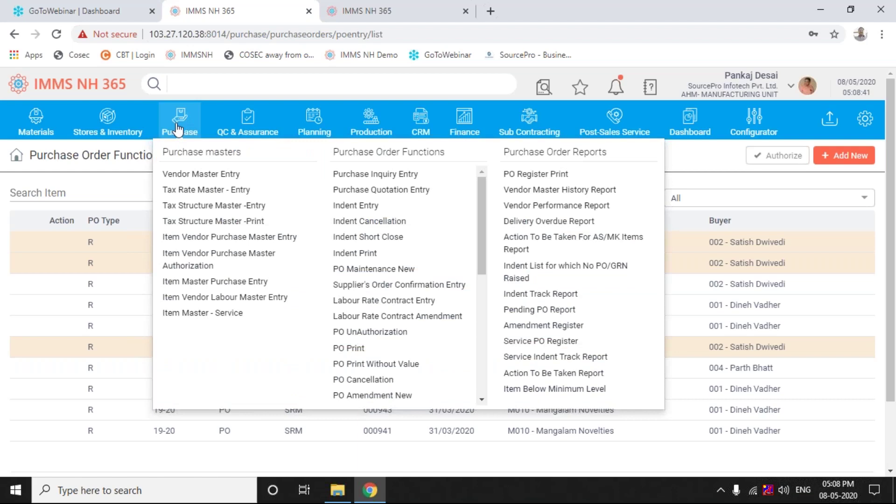
{"action": "left_click", "coordinate": [344, 350]}
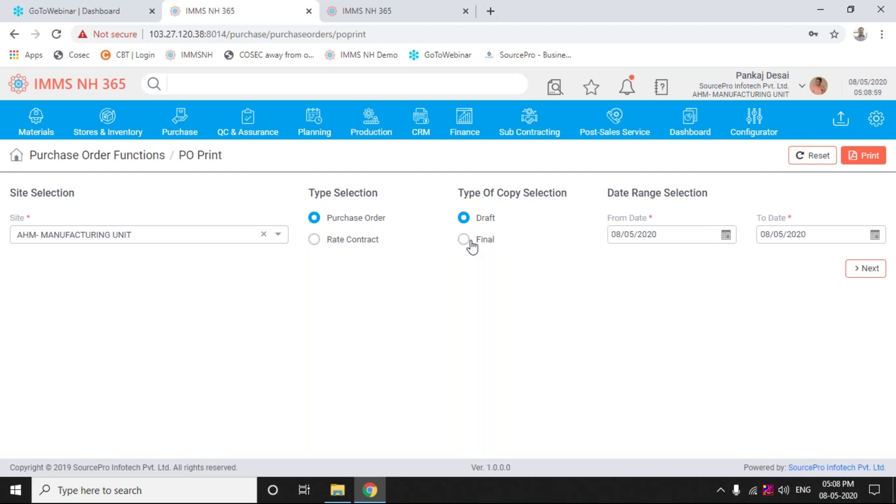
{"action": "left_click", "coordinate": [463, 240]}
Set the date range 31/03/2020 to 08/05/2020 and list the matching purchase orders
{"action": "left_click", "coordinate": [725, 237]}
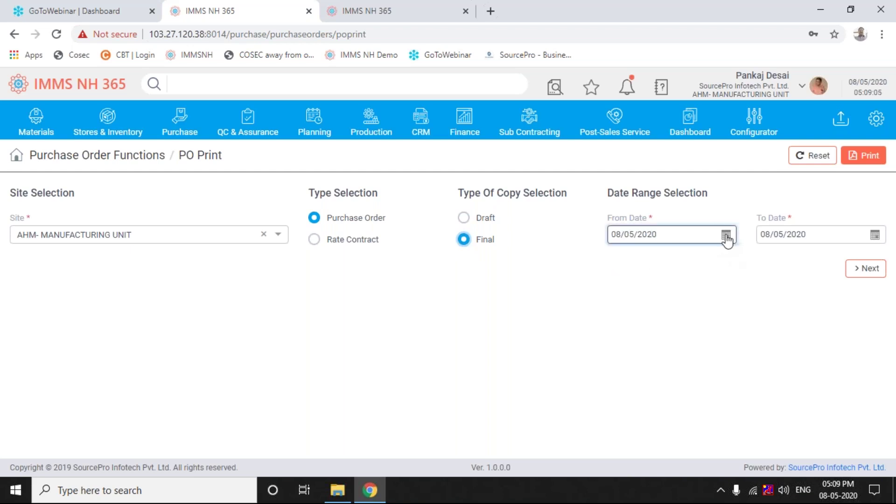
{"action": "left_click", "coordinate": [616, 253]}
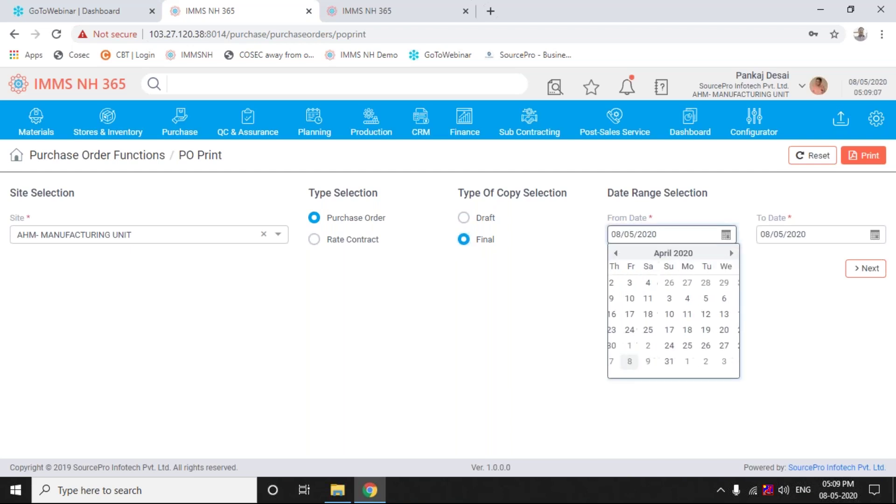
{"action": "left_click", "coordinate": [616, 254]}
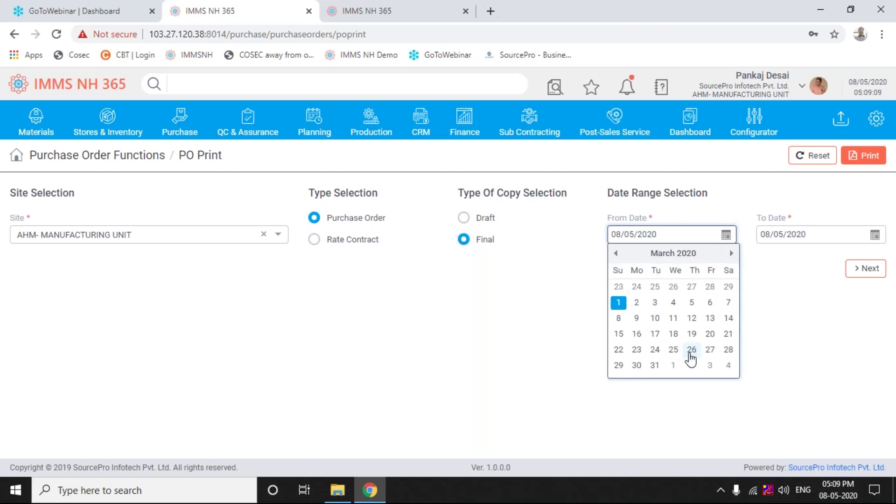
{"action": "left_click", "coordinate": [655, 365]}
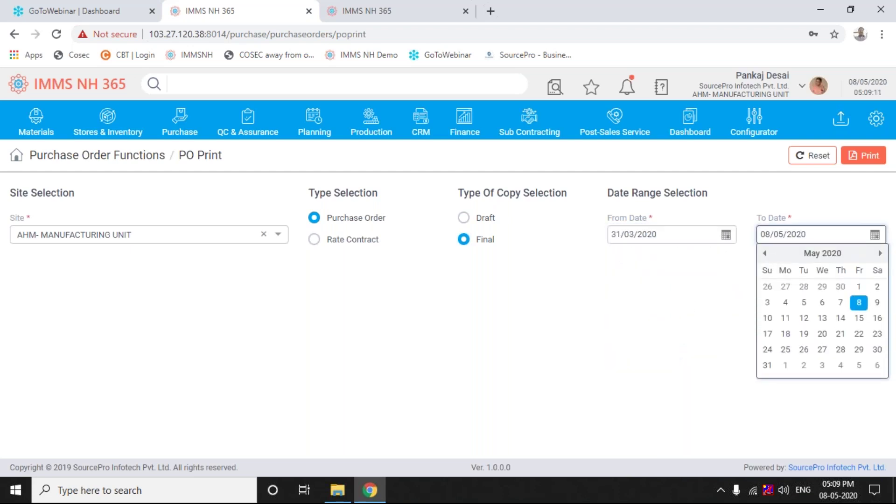
{"action": "left_click", "coordinate": [858, 303]}
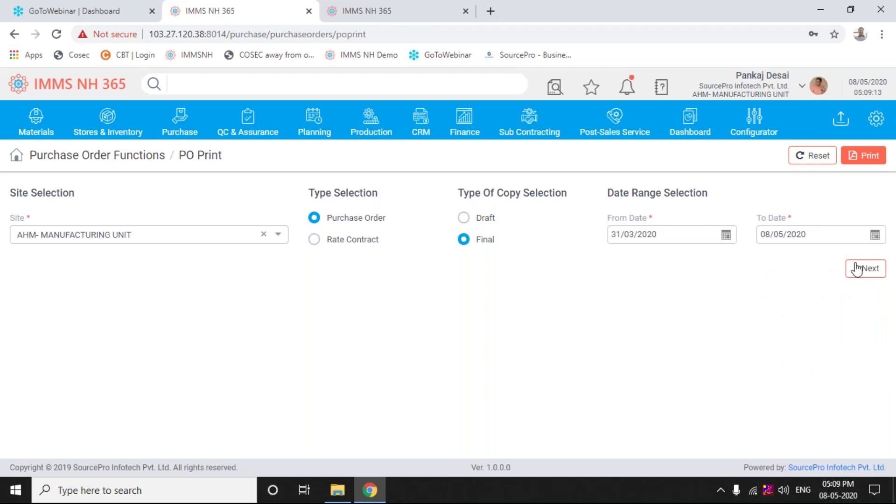
{"action": "left_click", "coordinate": [864, 270]}
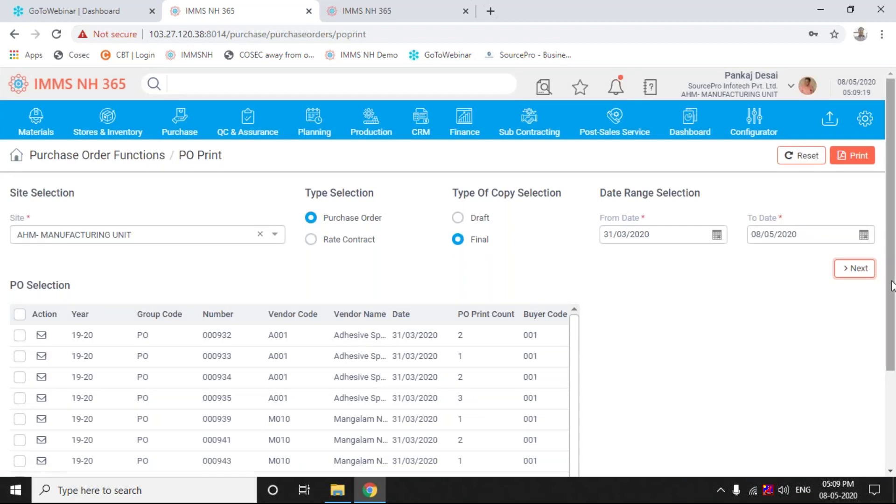
Tick purchase order 000950 in the PO table and print its final copy
{"action": "left_click_drag", "start_coordinate": [893, 292], "coordinate": [895, 418]}
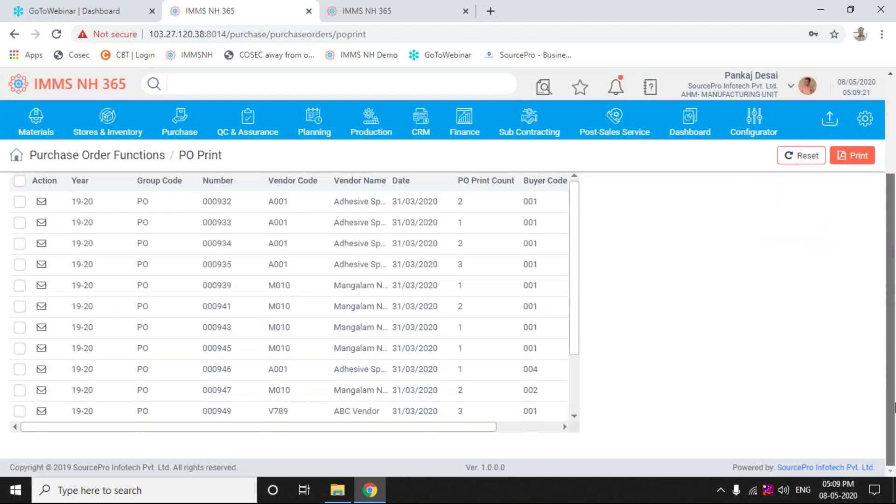
{"action": "scroll", "coordinate": [528, 357], "scroll_direction": "up", "scroll_amount": 1}
{"action": "scroll", "coordinate": [575, 354], "scroll_direction": "down", "scroll_amount": 2}
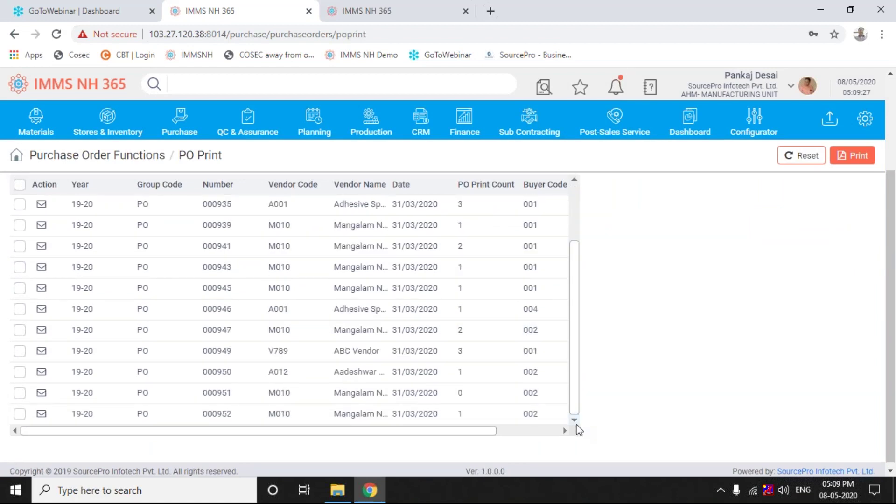
{"action": "left_click", "coordinate": [19, 374]}
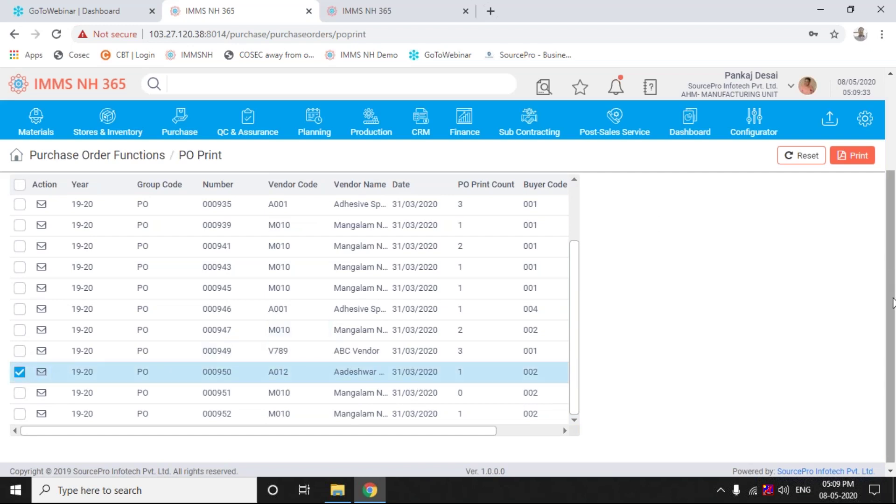
{"action": "left_click_drag", "start_coordinate": [893, 303], "coordinate": [890, 221]}
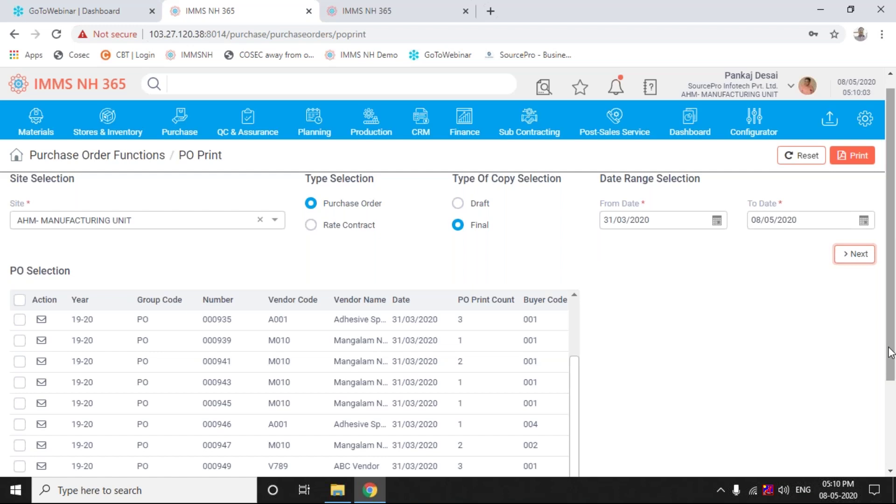
{"action": "left_click_drag", "start_coordinate": [891, 354], "coordinate": [895, 481]}
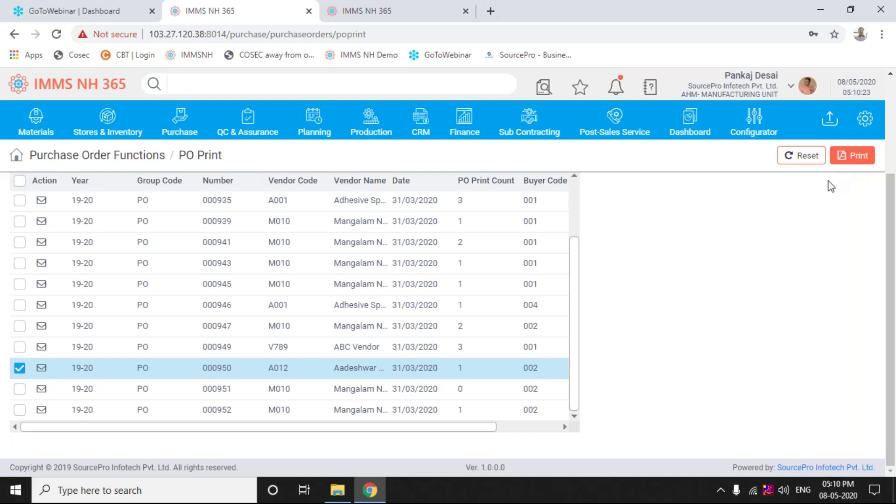
{"action": "left_click", "coordinate": [859, 156]}
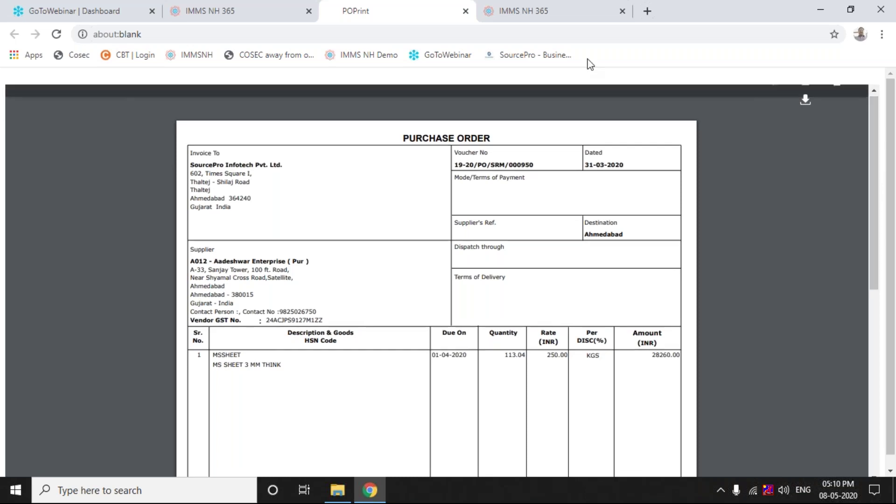
Close the reviewed POPrint tab for order 000950, returning to the PO Print list
{"action": "left_click", "coordinate": [465, 11]}
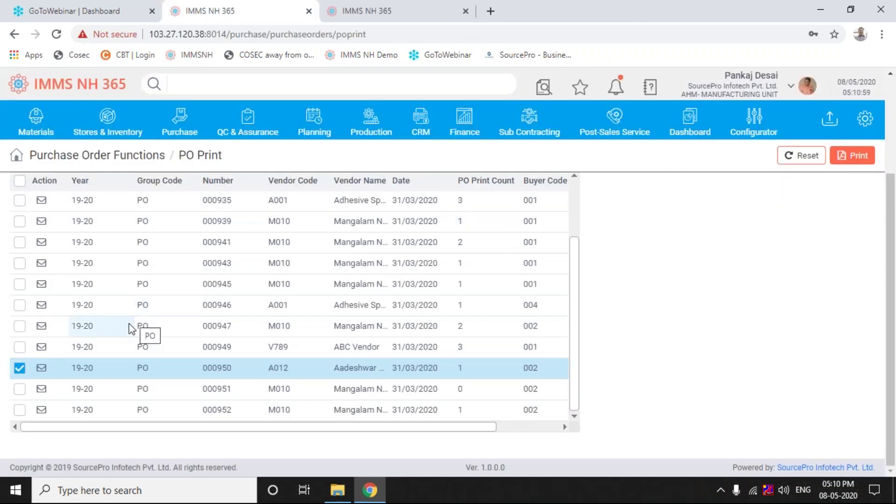
Untick purchase order 000950 in the PO Selection table
{"action": "left_click", "coordinate": [19, 369]}
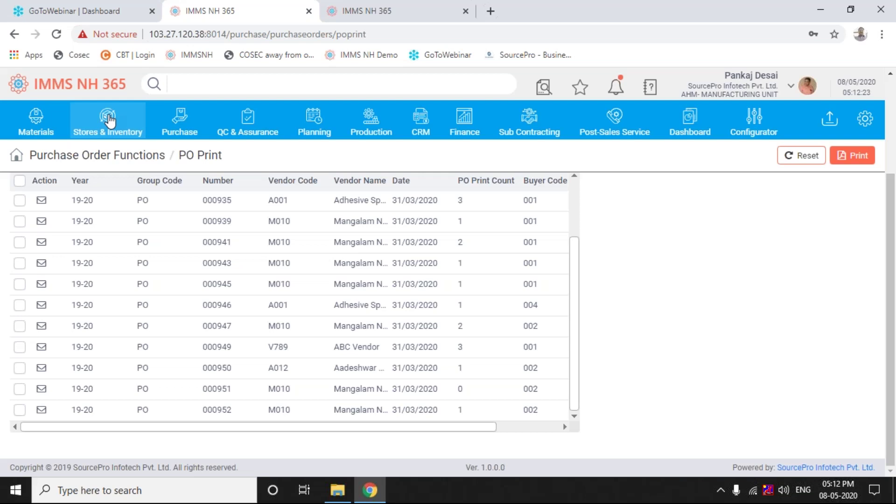
Show the Purchase menu's masters, order functions and reports over the PO Print listing
{"action": "left_click", "coordinate": [180, 122]}
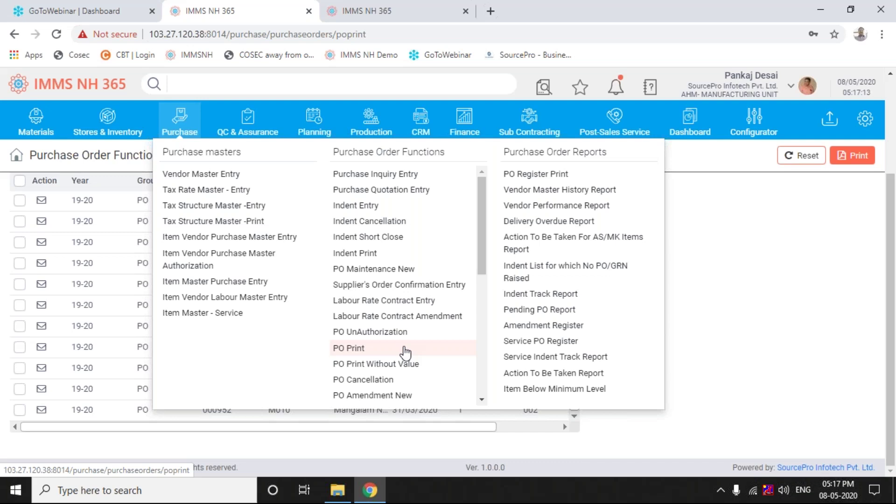
{"action": "left_click", "coordinate": [481, 400]}
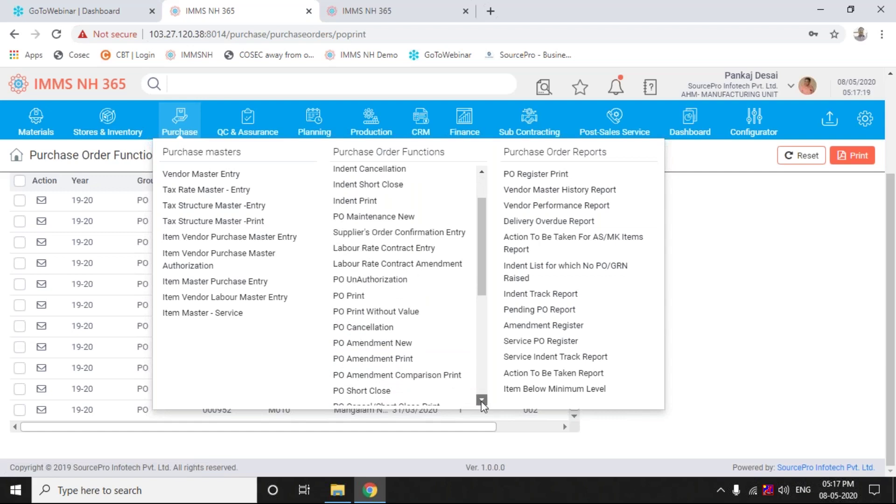
{"action": "left_click", "coordinate": [481, 400]}
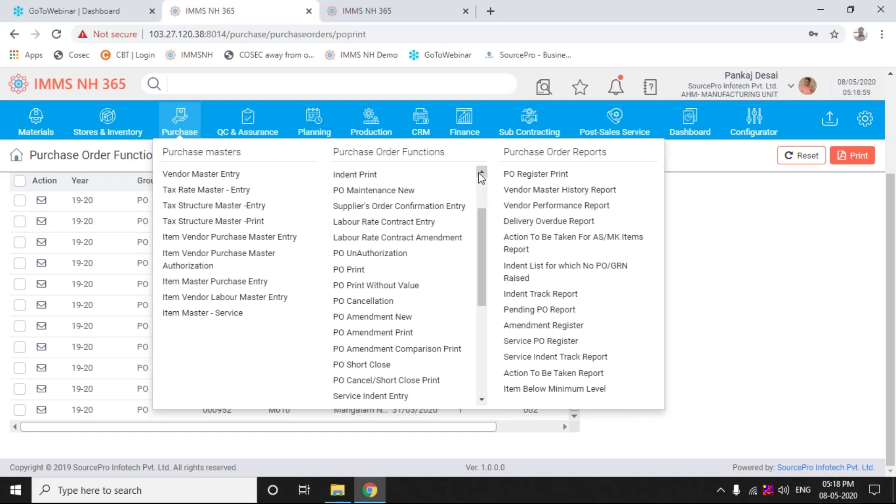
{"action": "scroll", "coordinate": [478, 172], "scroll_direction": "up", "scroll_amount": 2}
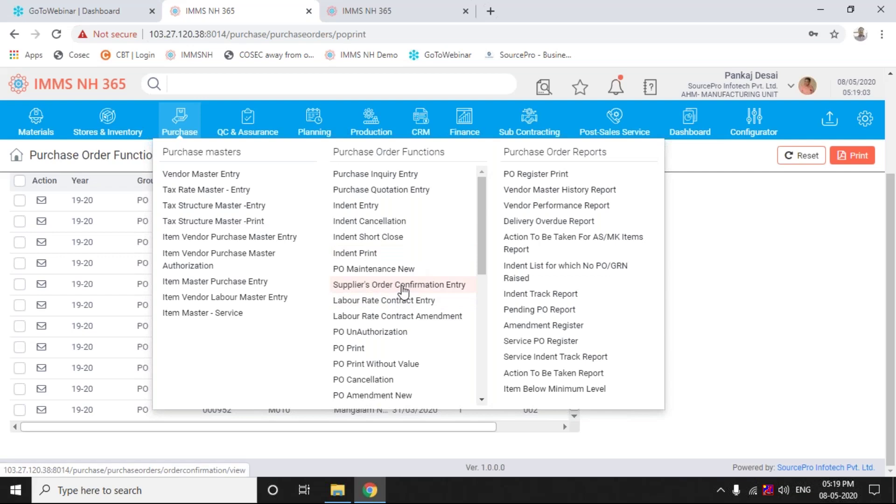
{"action": "left_click", "coordinate": [402, 286]}
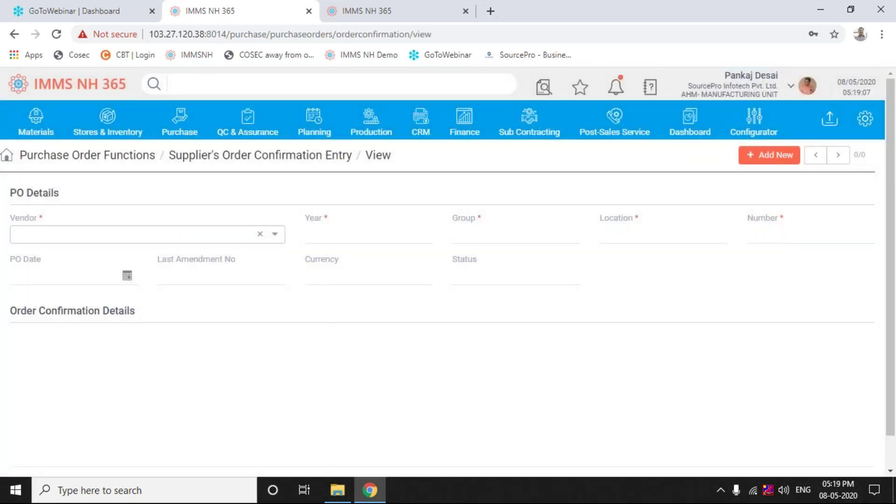
{"action": "left_click", "coordinate": [777, 158]}
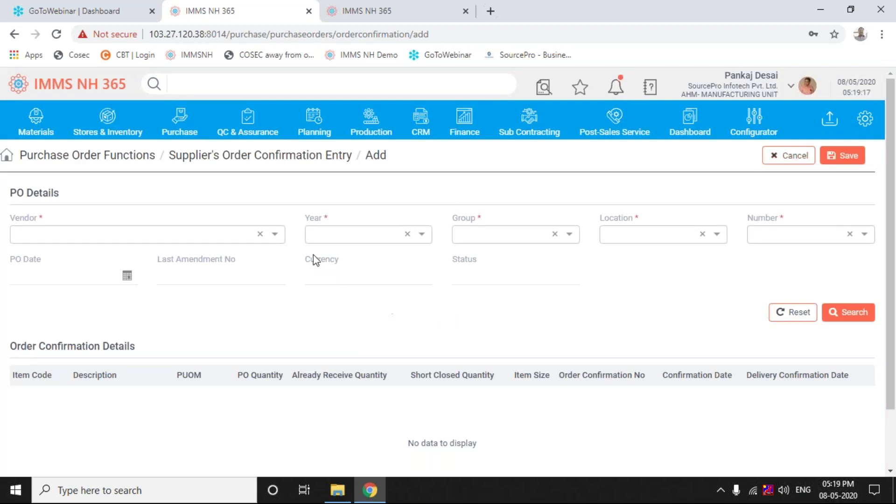
{"action": "left_click", "coordinate": [275, 235]}
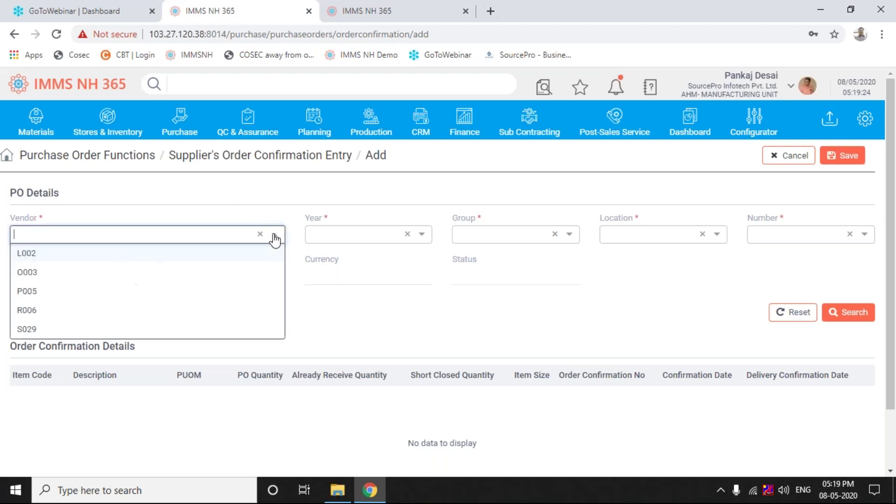
{"action": "left_click", "coordinate": [314, 297]}
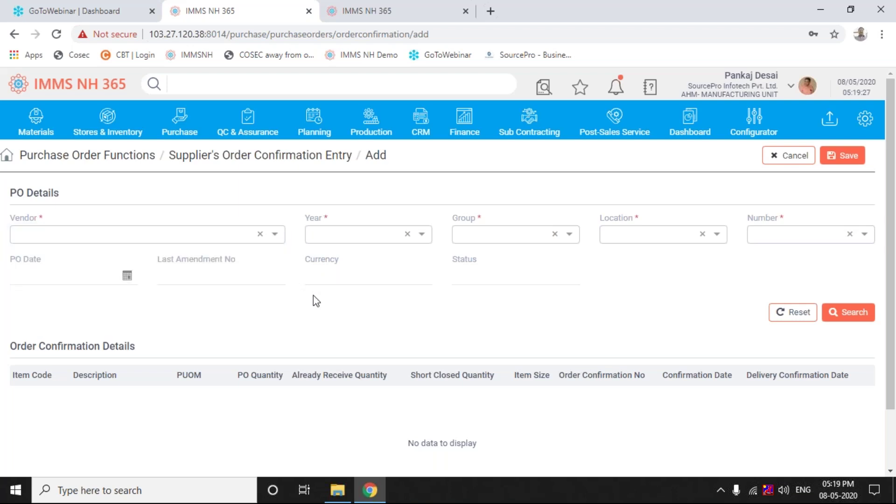
{"action": "left_click", "coordinate": [276, 236]}
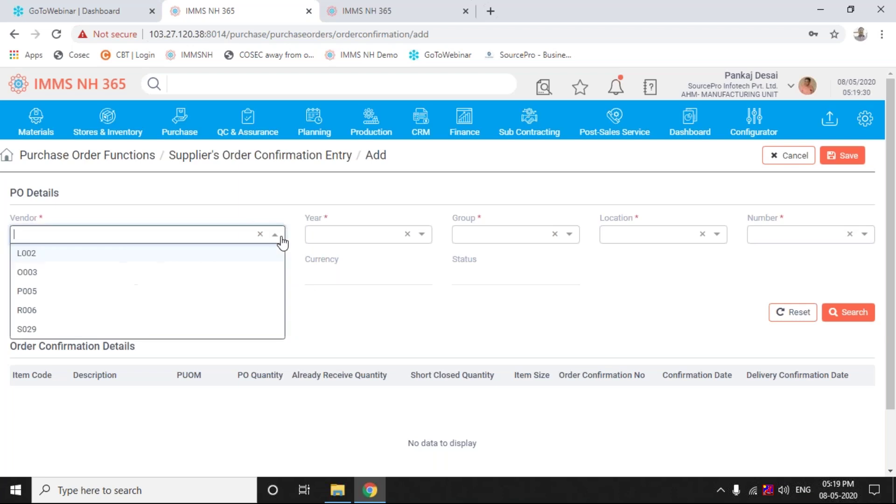
{"action": "left_click", "coordinate": [83, 256]}
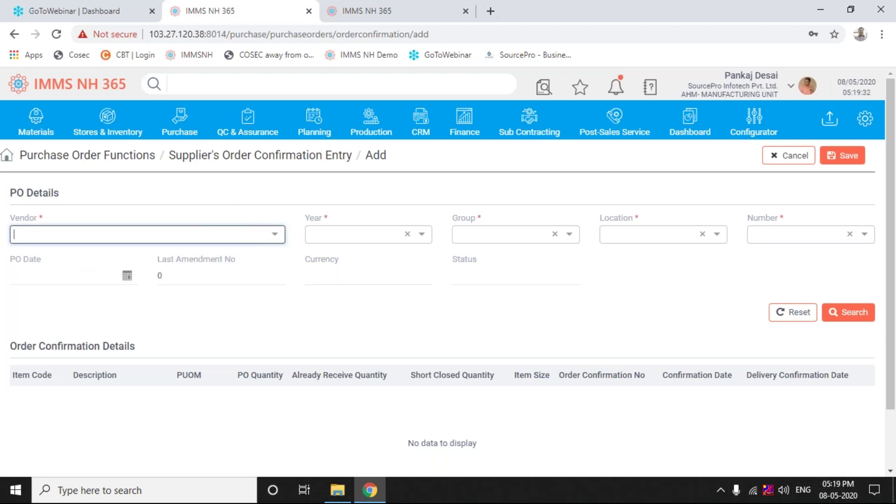
{"action": "left_click", "coordinate": [279, 235]}
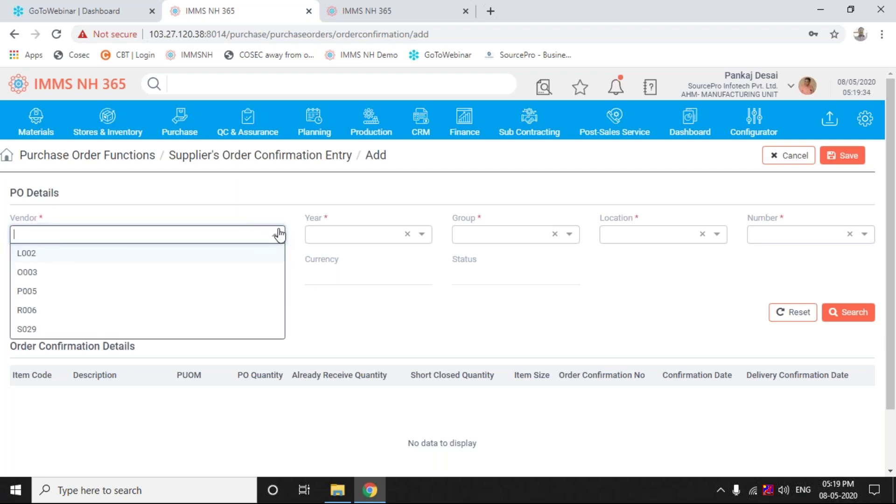
{"action": "left_click", "coordinate": [29, 279]}
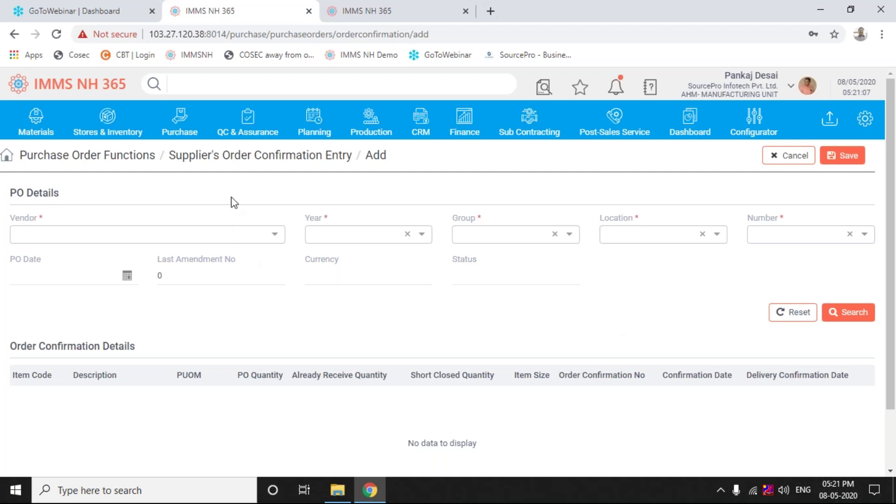
Go to GRN Entry from the Stores & Inventory menu, listing goods receipts 002106 to 002121
{"action": "left_click", "coordinate": [116, 122]}
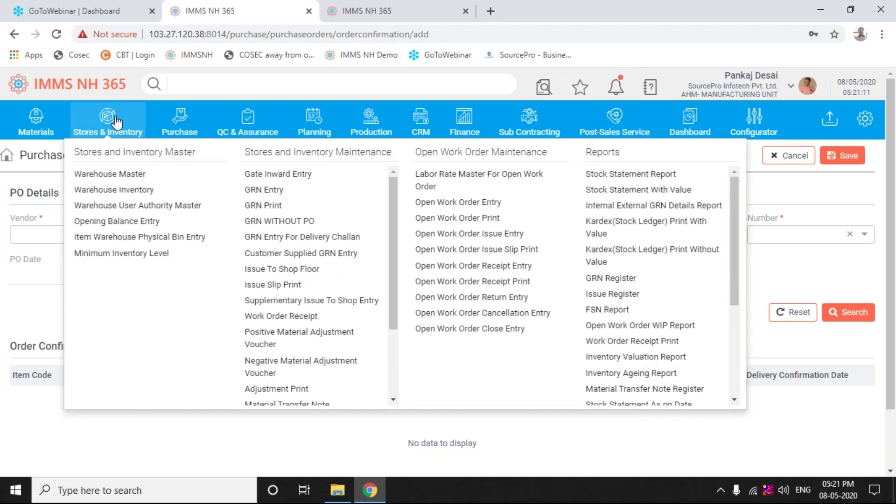
{"action": "left_click", "coordinate": [264, 191]}
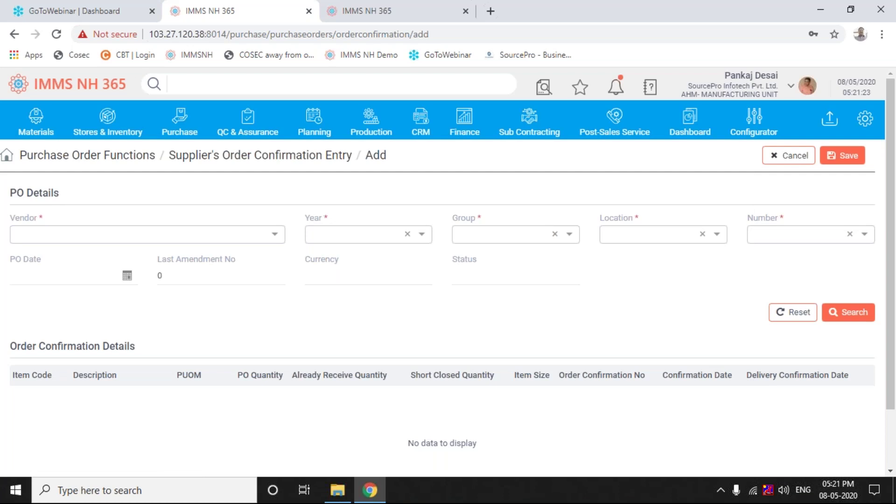
{"action": "left_click", "coordinate": [111, 132]}
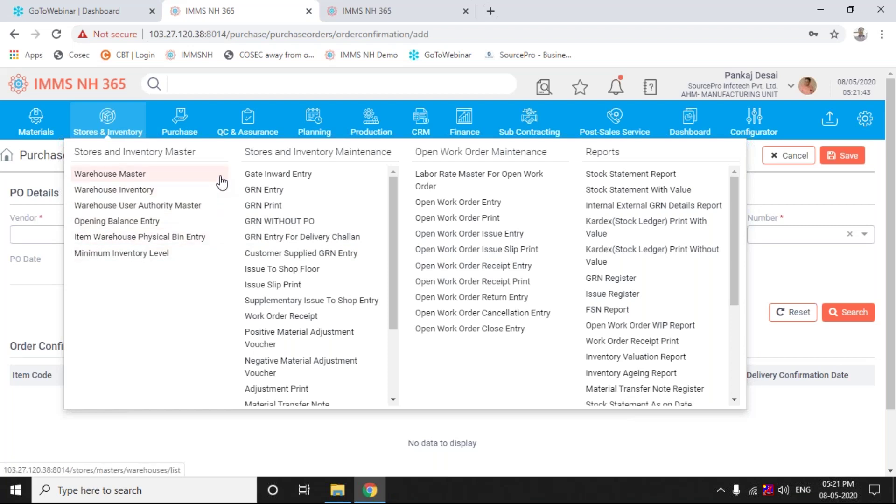
{"action": "left_click", "coordinate": [264, 190]}
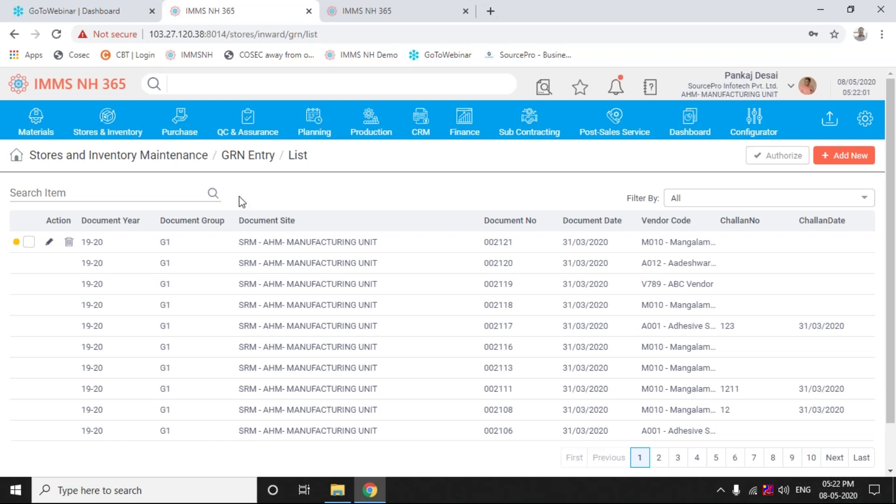
Open Warehouse Master from Stores & Inventory in a new browser tab and switch to it
{"action": "left_click", "coordinate": [116, 115]}
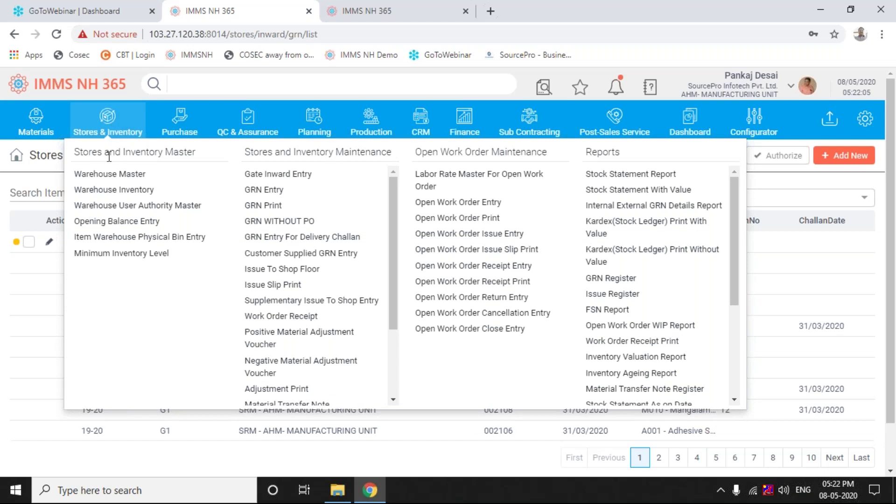
{"action": "right_click", "coordinate": [113, 180]}
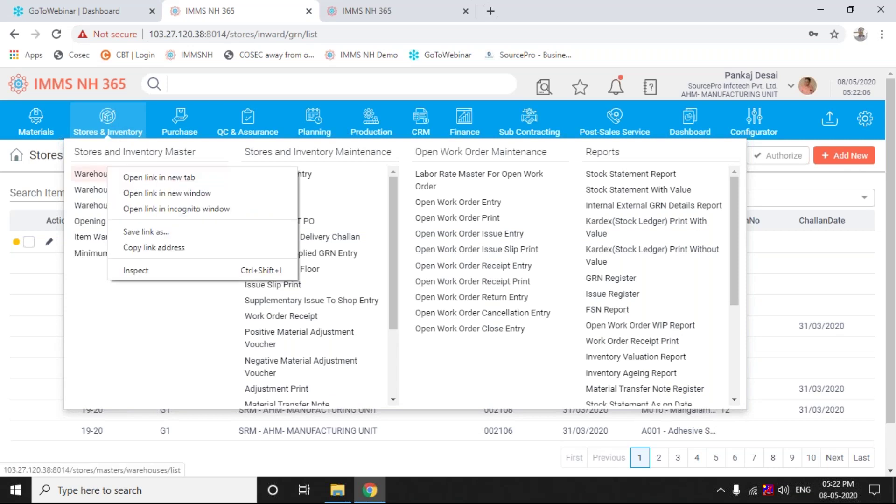
{"action": "left_click", "coordinate": [135, 178]}
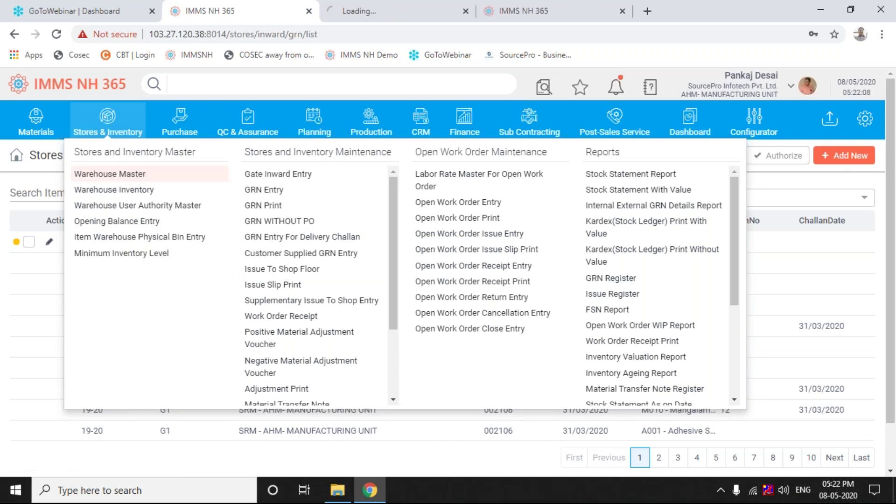
{"action": "left_click", "coordinate": [431, 15]}
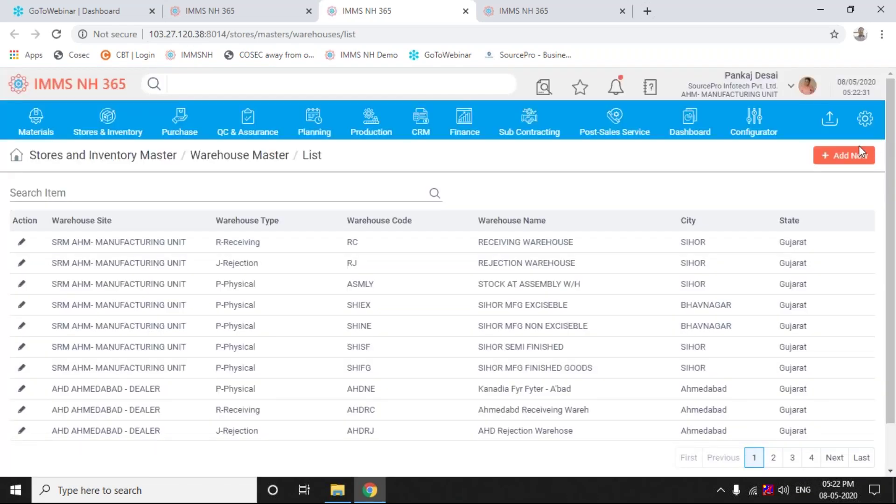
Add a new warehouse with site SRM - AHM- MANUFACTURING UNIT and list the warehouse types
{"action": "left_click", "coordinate": [859, 148]}
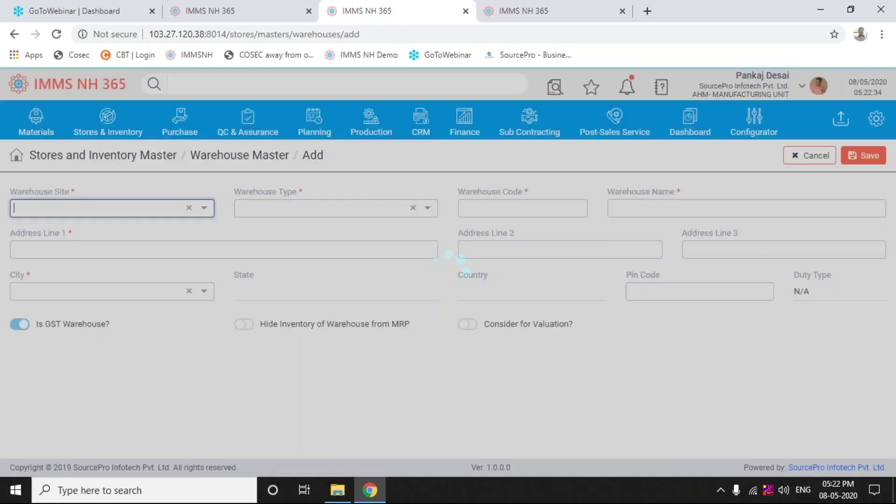
{"action": "left_click", "coordinate": [208, 216]}
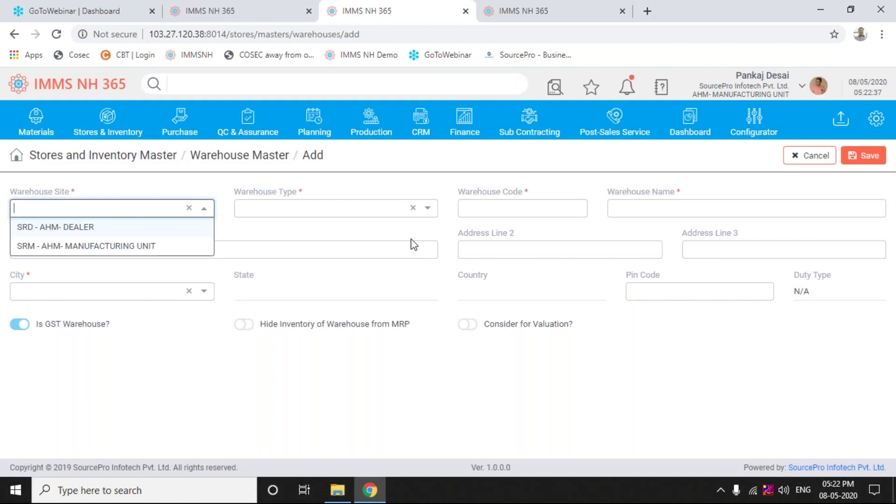
{"action": "left_click", "coordinate": [166, 248]}
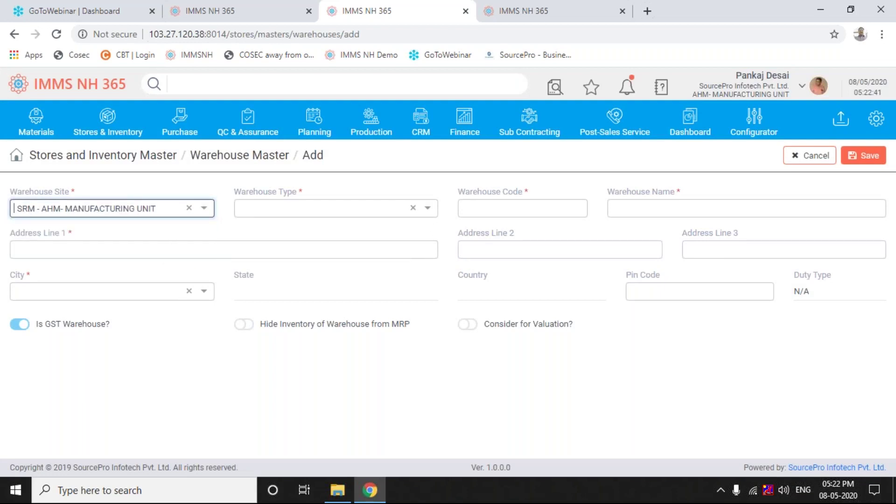
{"action": "left_click", "coordinate": [427, 209]}
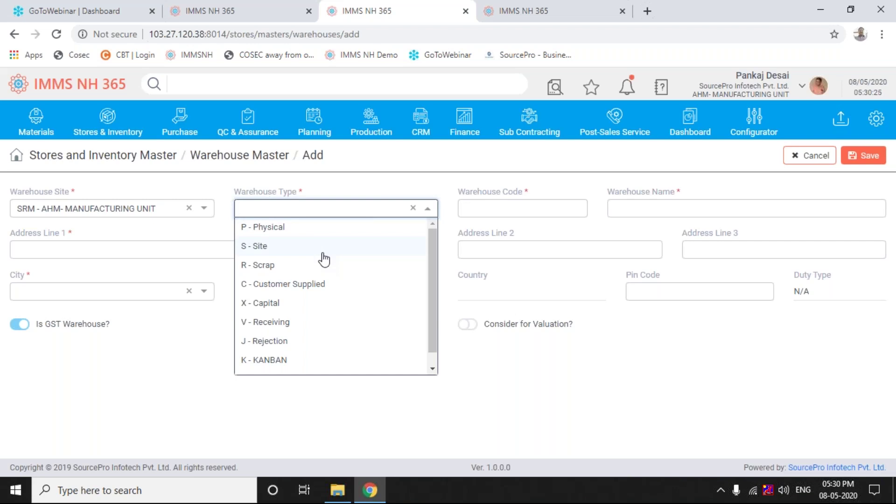
Set the new warehouse's Warehouse Type to S - Site, keeping it after reviewing the choices
{"action": "left_click", "coordinate": [324, 259]}
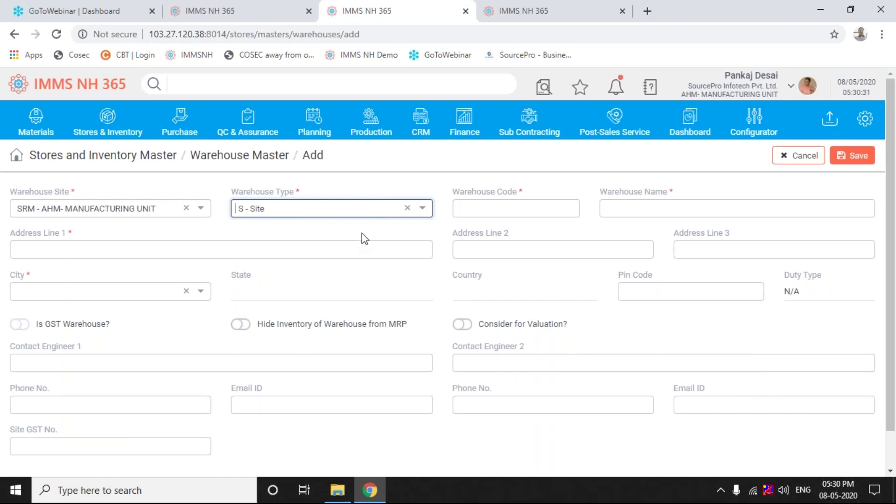
{"action": "left_click", "coordinate": [423, 209]}
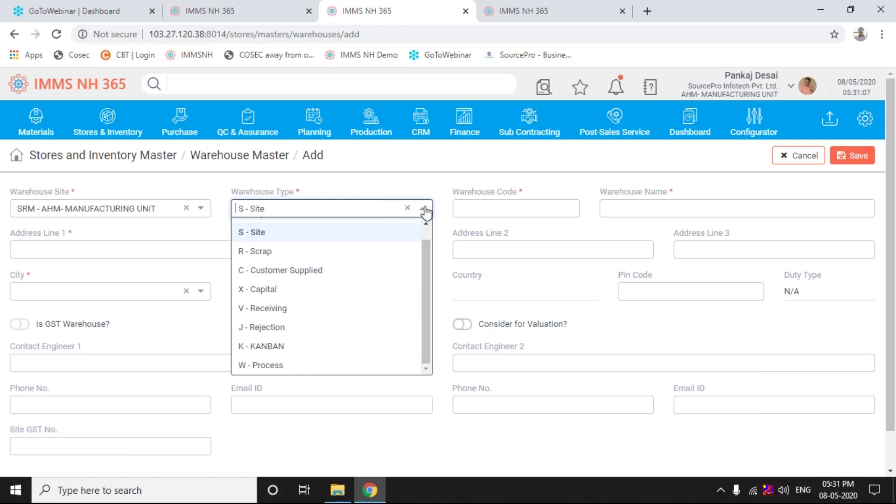
{"action": "left_click", "coordinate": [407, 181]}
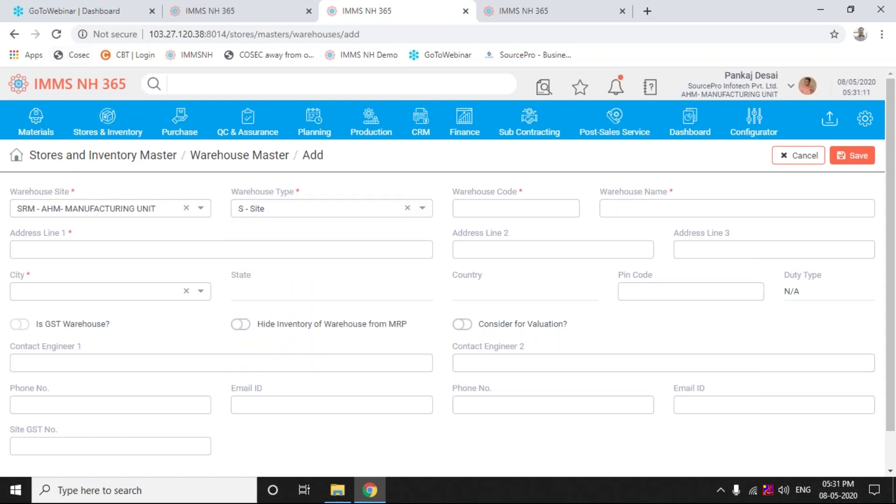
Switch to the other IMMS browser tab showing the GRN list
{"action": "left_click", "coordinate": [259, 12]}
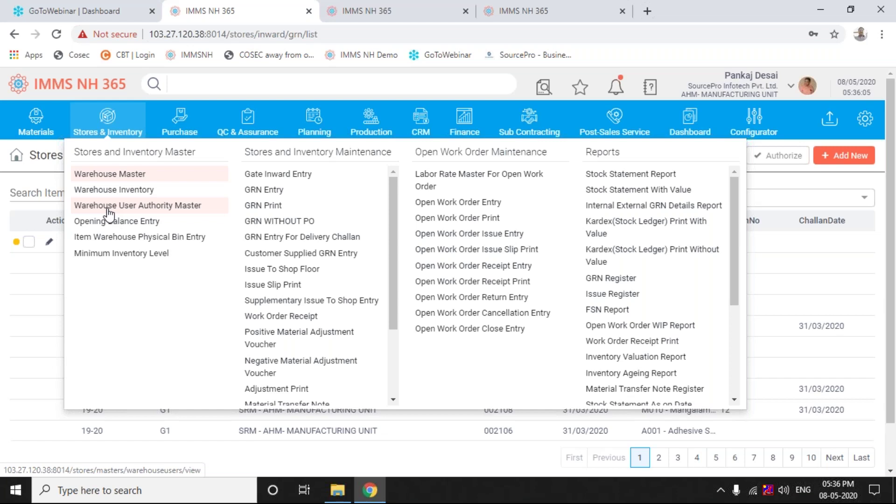
Reload GRN Entry from Stores & Inventory and close the logged-out tab showing the login page
{"action": "left_click", "coordinate": [108, 208]}
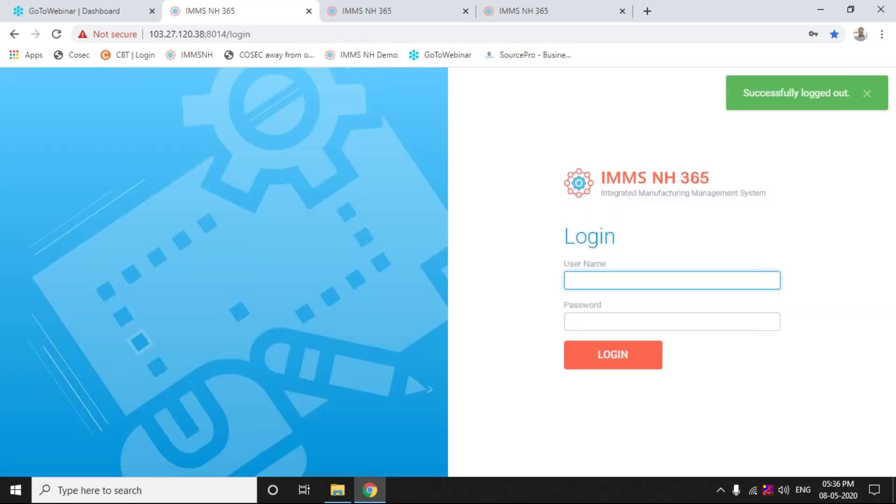
{"action": "left_click", "coordinate": [456, 10]}
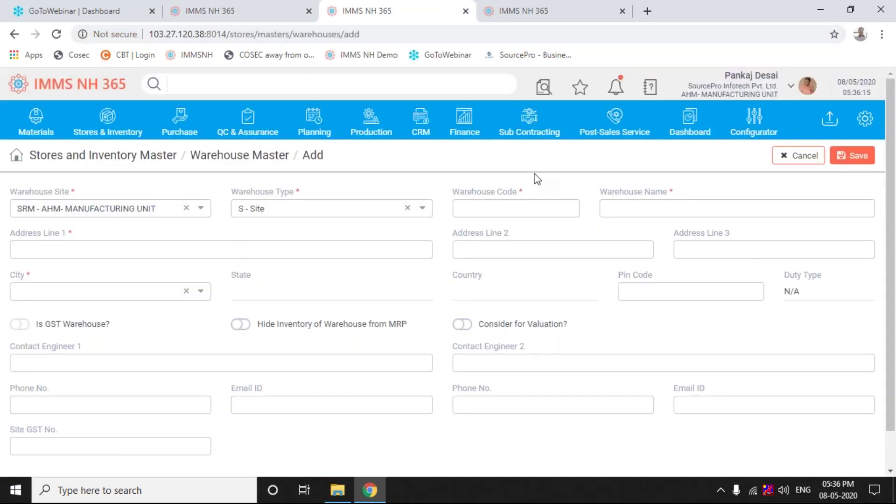
{"action": "left_click", "coordinate": [107, 115]}
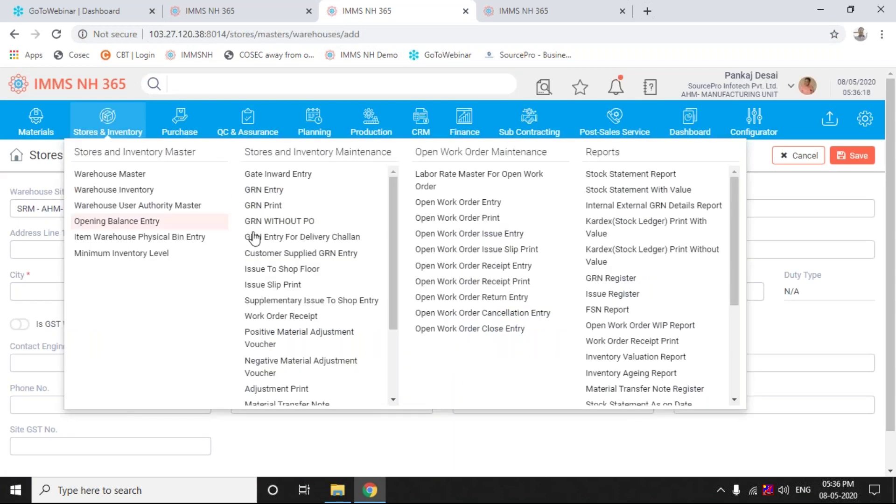
{"action": "left_click", "coordinate": [272, 191]}
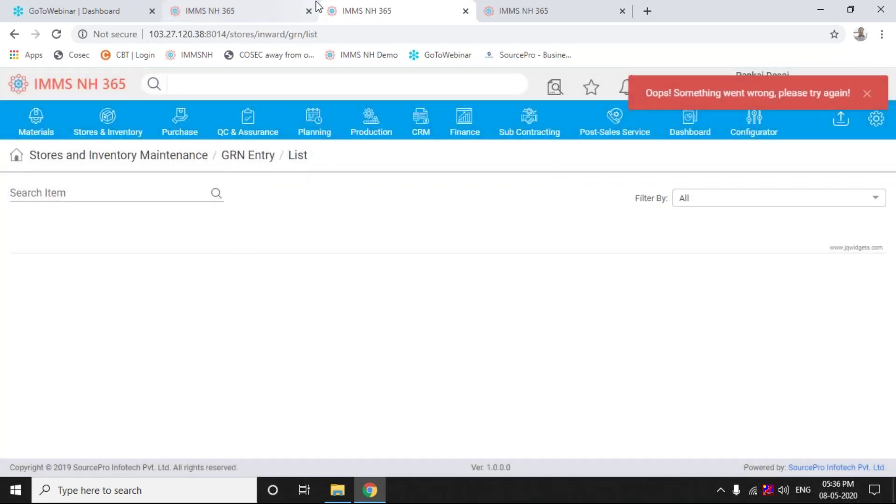
{"action": "left_click", "coordinate": [503, 14]}
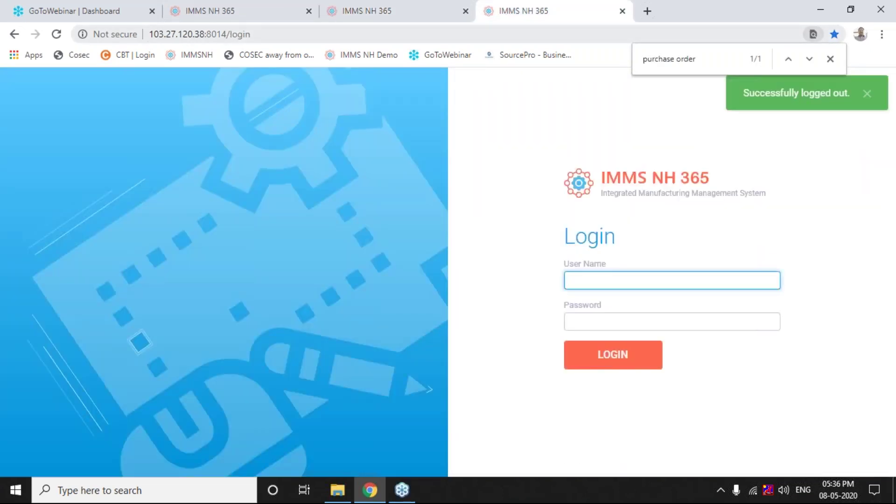
{"action": "left_click", "coordinate": [623, 11]}
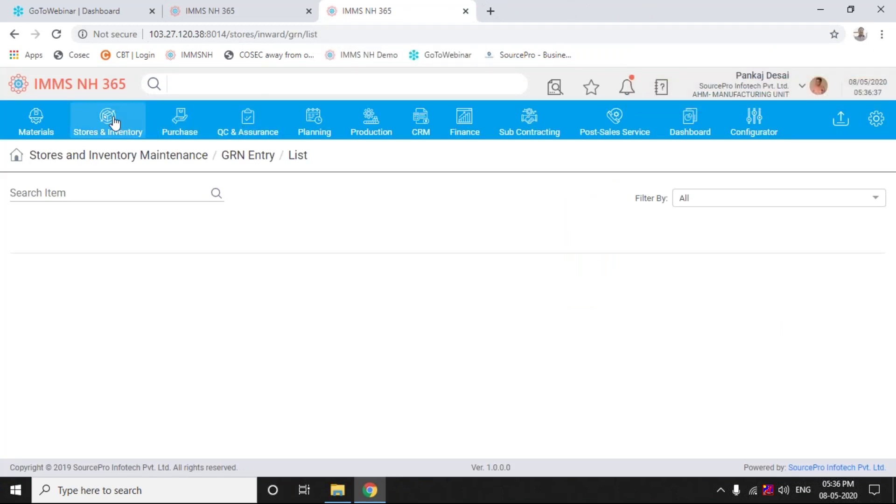
Reopen GRN Entry under Stores and Inventory Maintenance from the Stores & Inventory menu
{"action": "left_click", "coordinate": [115, 123]}
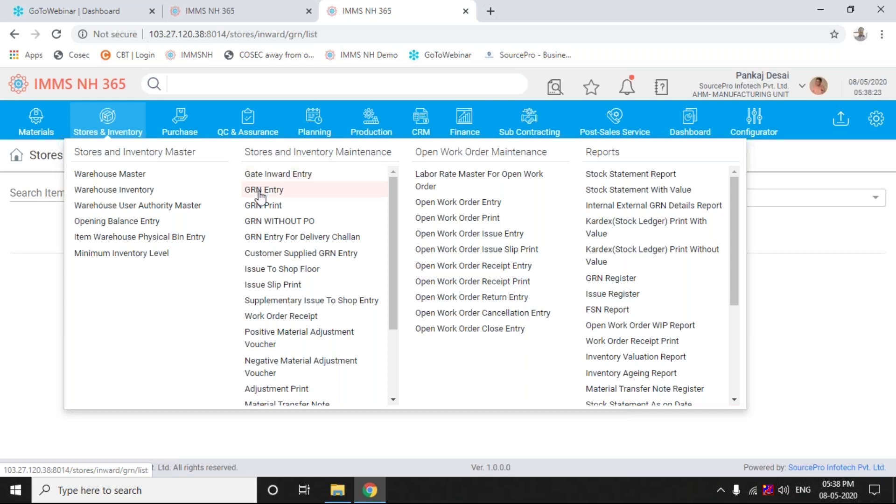
{"action": "left_click", "coordinate": [261, 189]}
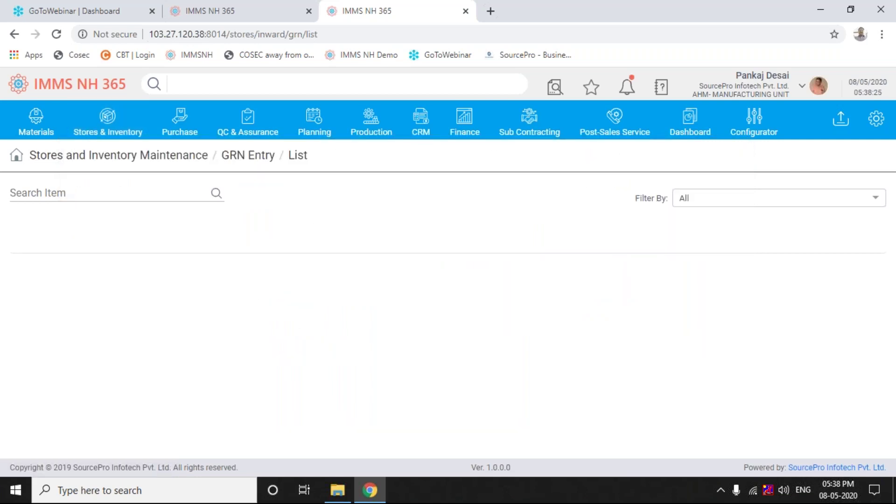
Refresh the GRN list page with F5 and confirm the browser reload
{"action": "key", "text": "F5"}
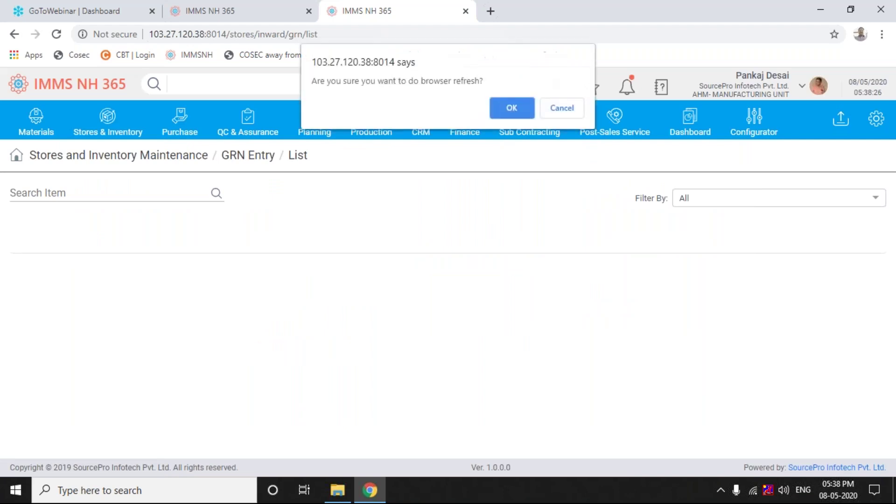
{"action": "key", "text": "Return"}
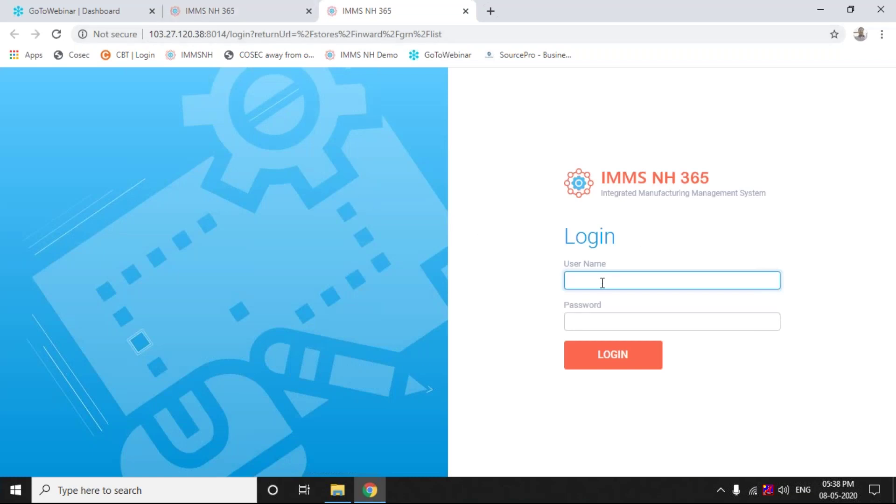
Log back in with the user's credentials and accept company SourcePro Infotech Pvt. Ltd., location AHM- MANUFACTURING UNIT
{"action": "type", "text": "pankaj"}
{"action": "key", "text": "Tab"}
{"action": "type", "text": "1234"}
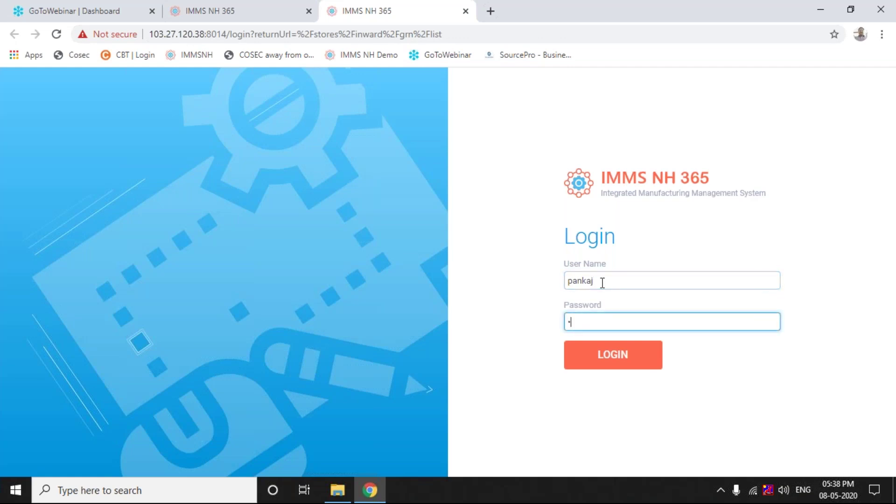
{"action": "type", "text": "56"}
{"action": "left_click", "coordinate": [601, 355]}
{"action": "left_click", "coordinate": [771, 355]}
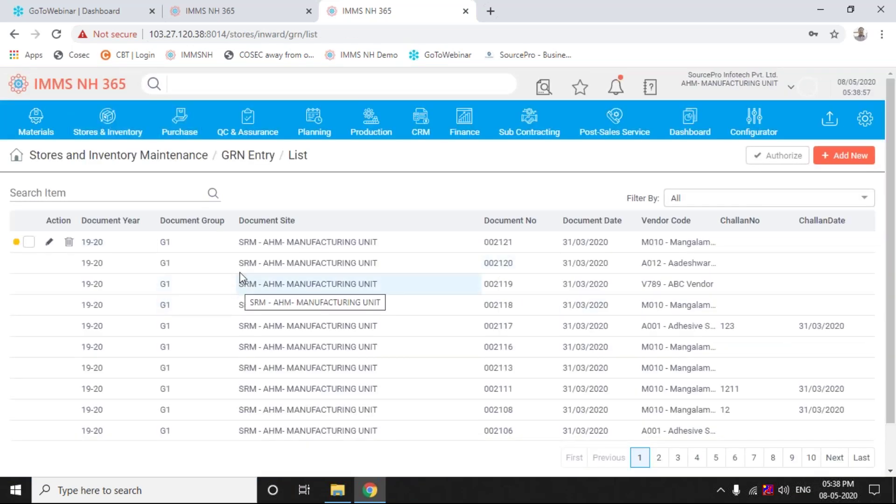
Open GRN 002121 for editing from the GRN Entry list
{"action": "left_click", "coordinate": [51, 245]}
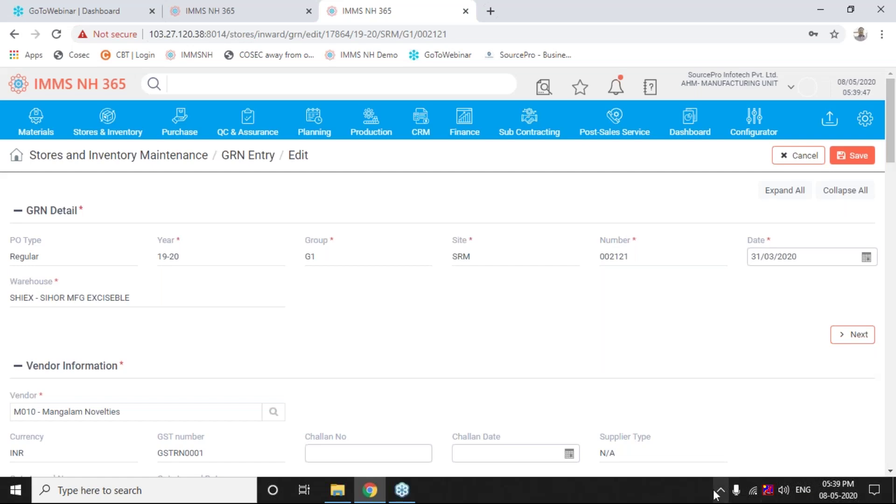
Bring up the Windows microphone settings from the taskbar
{"action": "left_click", "coordinate": [737, 489]}
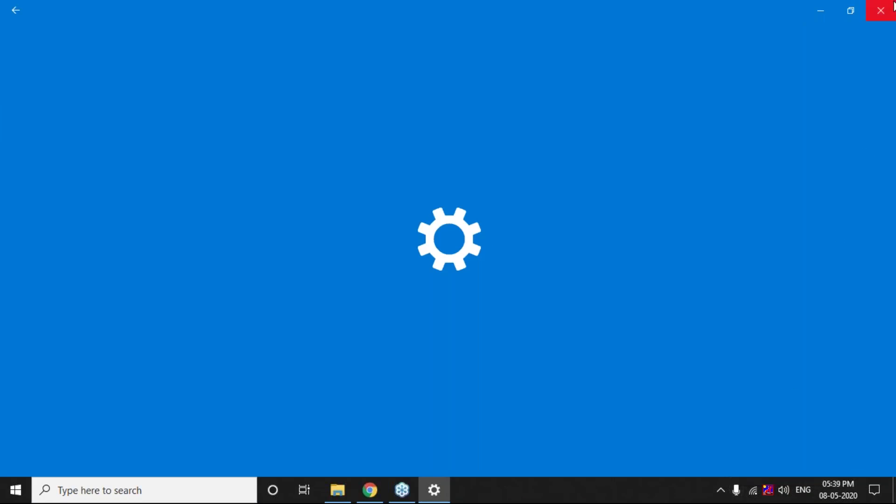
Close the Windows Settings window to return to the GRN 002121 edit form
{"action": "left_click", "coordinate": [883, 12]}
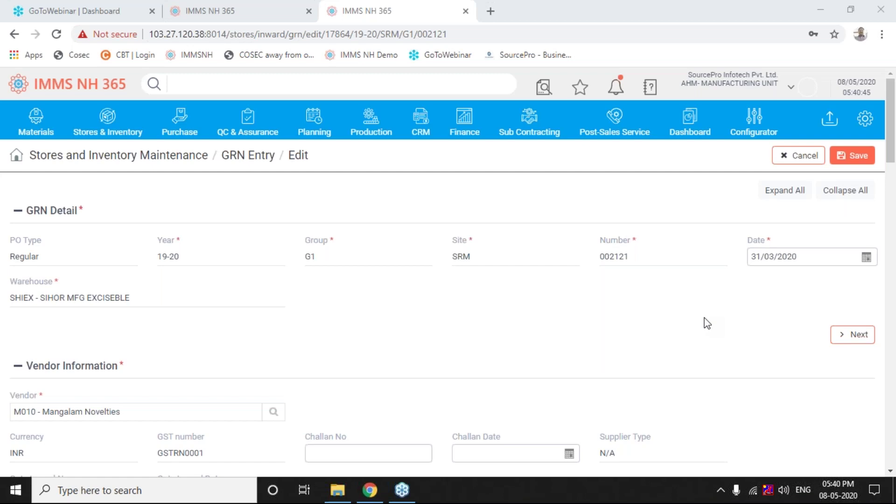
Scroll GRN 002121's edit form to the supplier bill details: Invoice No 12, dated 31/03/2020
{"action": "left_click", "coordinate": [892, 156]}
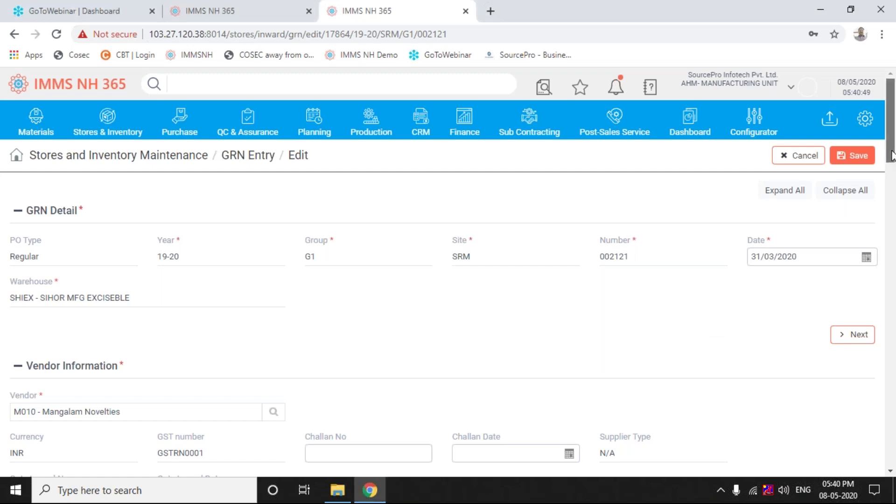
{"action": "left_click_drag", "start_coordinate": [892, 156], "coordinate": [893, 172]}
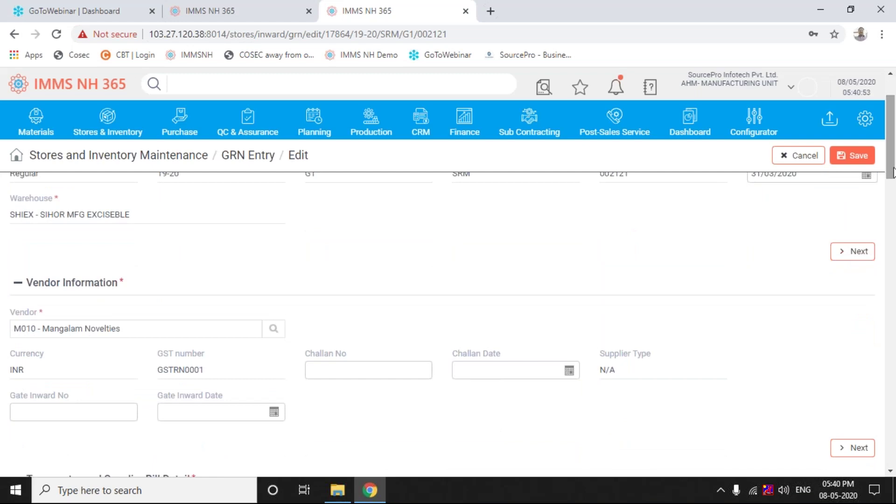
{"action": "left_click_drag", "start_coordinate": [894, 168], "coordinate": [894, 142]}
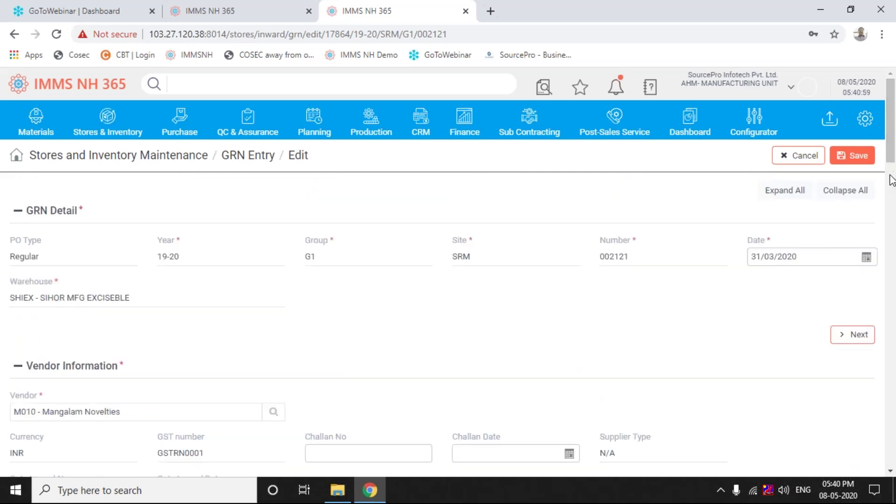
{"action": "left_click_drag", "start_coordinate": [893, 160], "coordinate": [892, 175]}
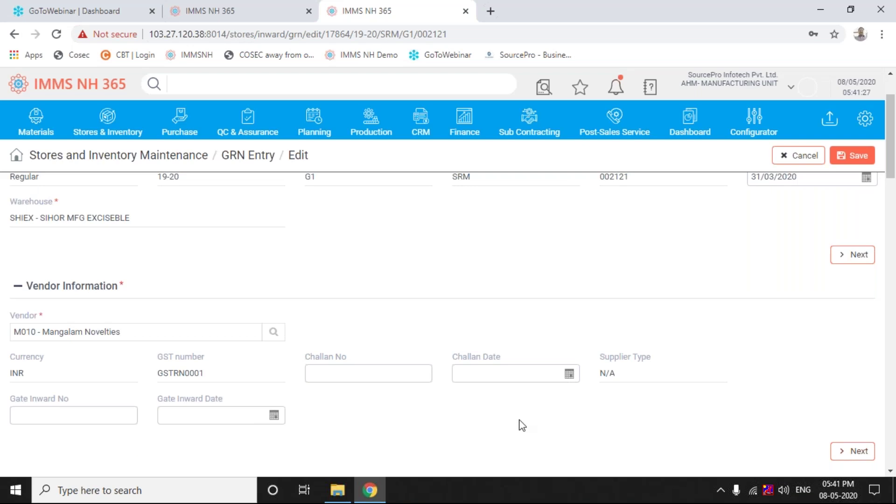
{"action": "left_click", "coordinate": [859, 453]}
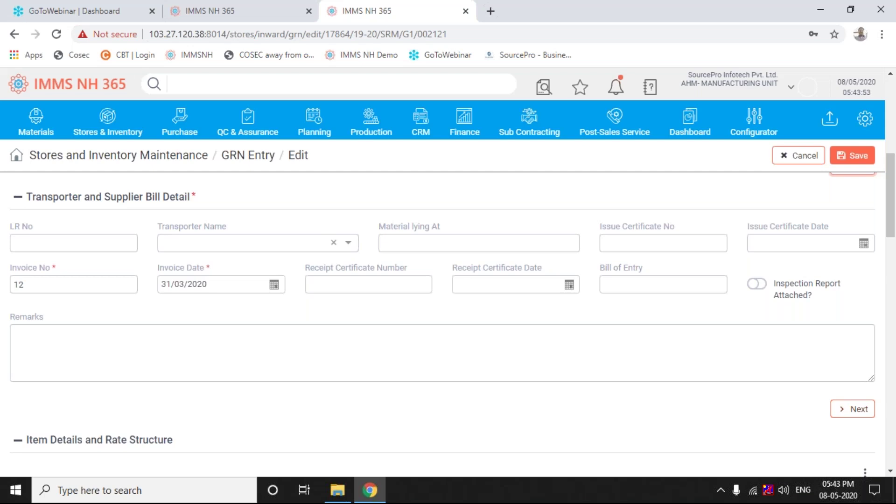
{"action": "left_click_drag", "start_coordinate": [892, 233], "coordinate": [889, 213]}
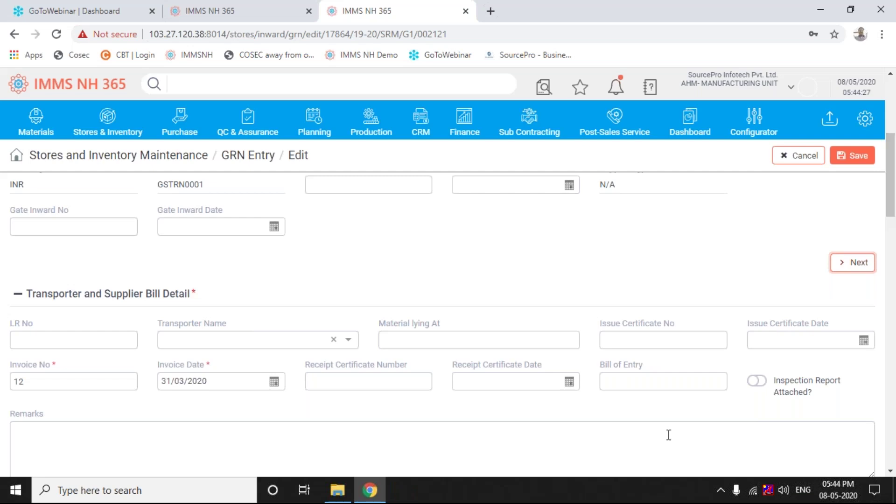
{"action": "left_click", "coordinate": [348, 340]}
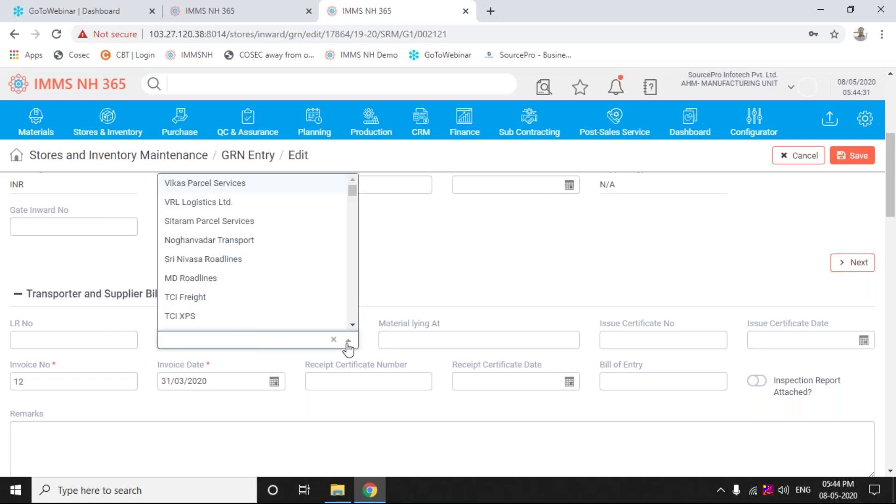
{"action": "left_click", "coordinate": [348, 339]}
{"action": "left_click", "coordinate": [348, 340]}
{"action": "left_click", "coordinate": [426, 283]}
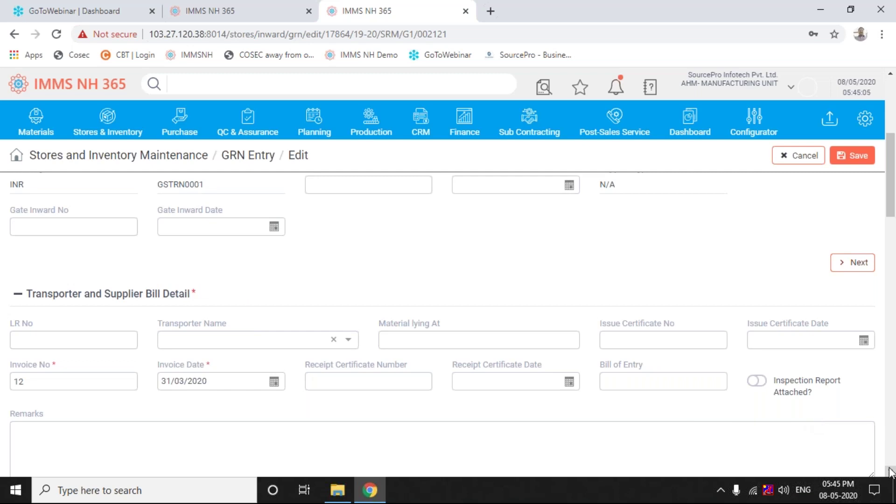
Scroll past the bill remarks to Item Details and Rate Structure for GRN 002121's three items
{"action": "left_click", "coordinate": [890, 471]}
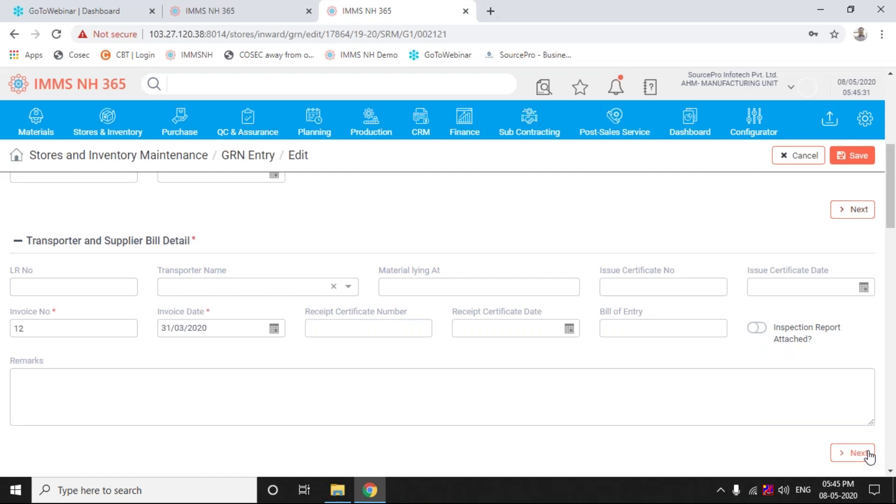
{"action": "left_click", "coordinate": [869, 456]}
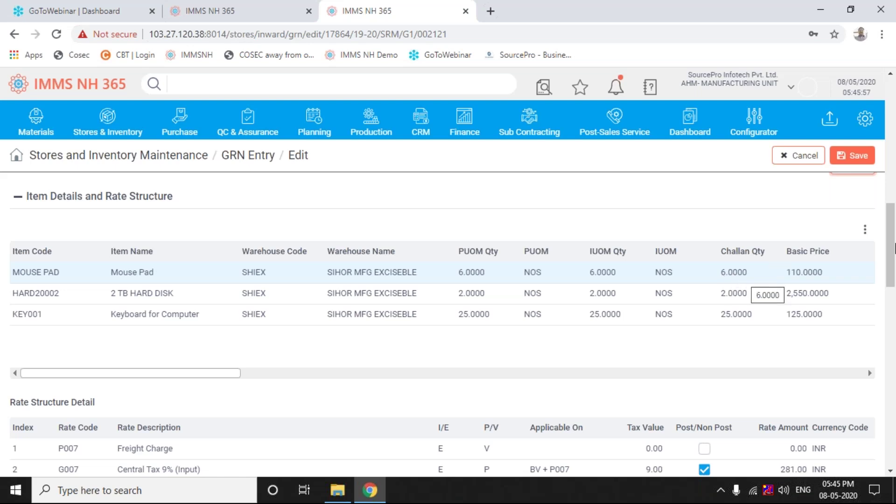
{"action": "left_click", "coordinate": [864, 234]}
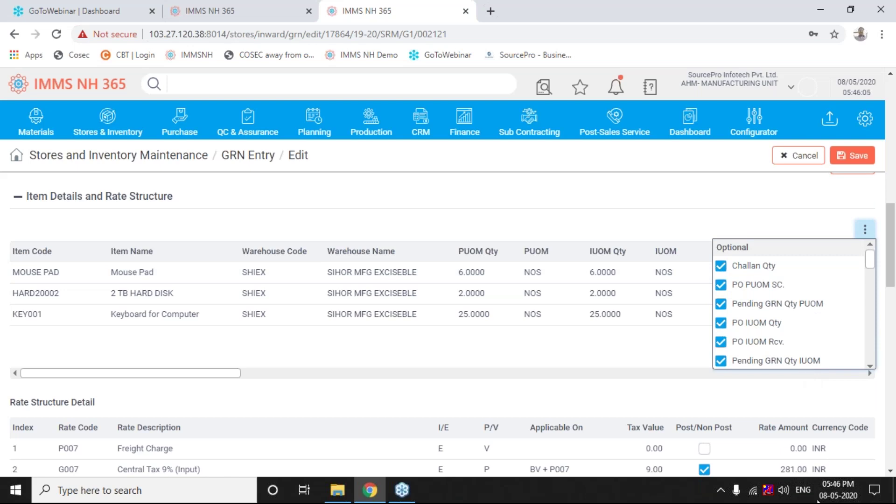
{"action": "left_click", "coordinate": [879, 369]}
{"action": "left_click", "coordinate": [866, 233]}
{"action": "left_click", "coordinate": [872, 366]}
{"action": "left_click", "coordinate": [872, 367]}
{"action": "left_click", "coordinate": [873, 366]}
{"action": "left_click", "coordinate": [872, 366]}
{"action": "left_click", "coordinate": [872, 367]}
{"action": "left_click", "coordinate": [872, 366]}
{"action": "left_click", "coordinate": [872, 366]}
{"action": "left_click", "coordinate": [872, 367]}
{"action": "left_click", "coordinate": [872, 367]}
{"action": "left_click", "coordinate": [872, 367]}
{"action": "left_click", "coordinate": [872, 366]}
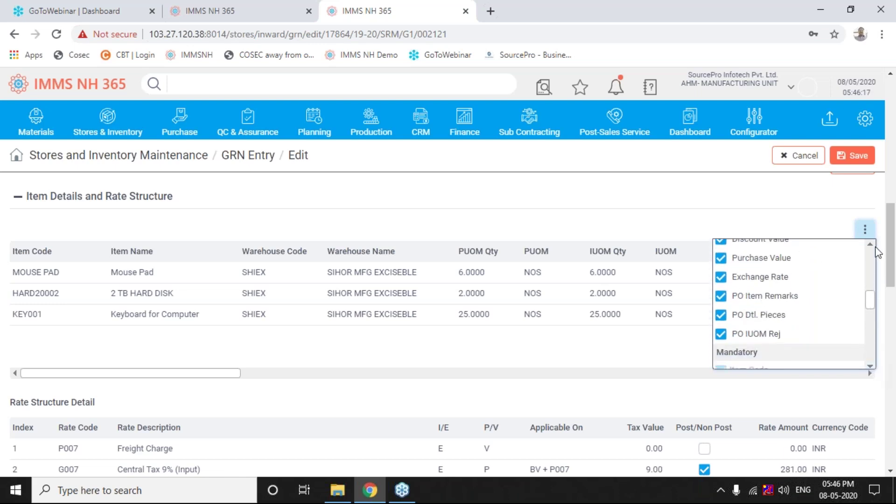
{"action": "left_click", "coordinate": [875, 247]}
{"action": "left_click", "coordinate": [874, 247]}
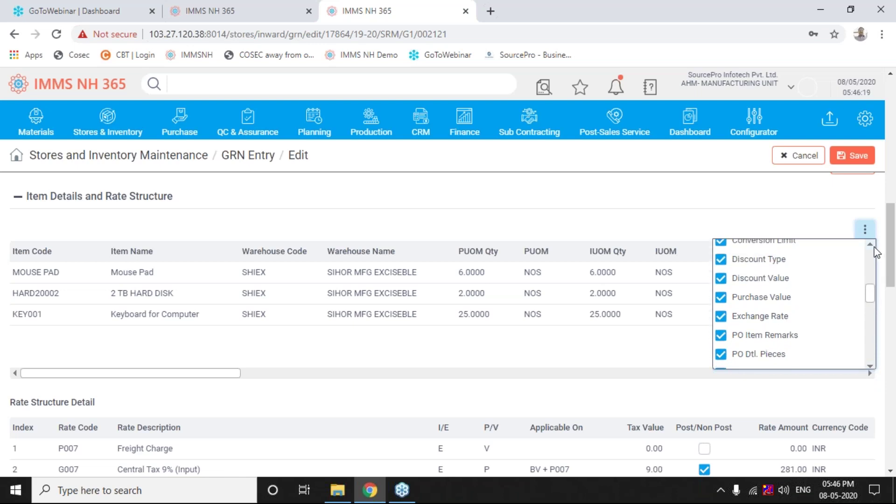
{"action": "left_click", "coordinate": [875, 248]}
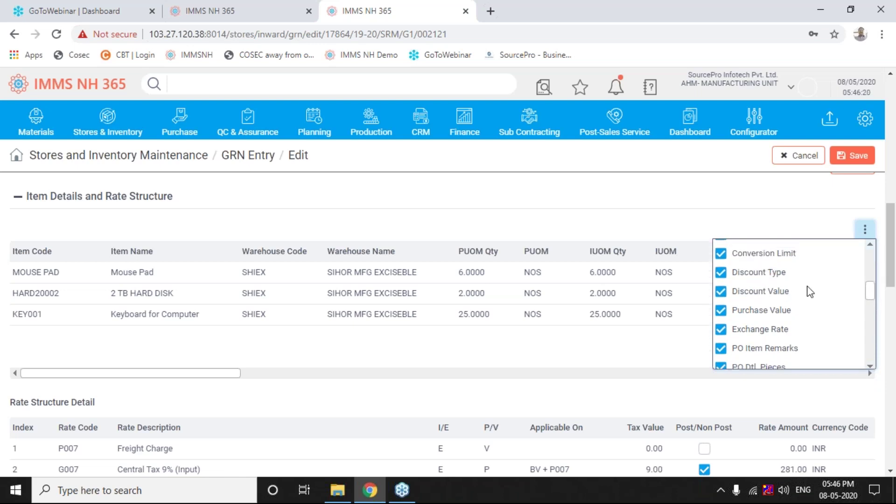
{"action": "left_click", "coordinate": [622, 373]}
{"action": "left_click", "coordinate": [622, 374]}
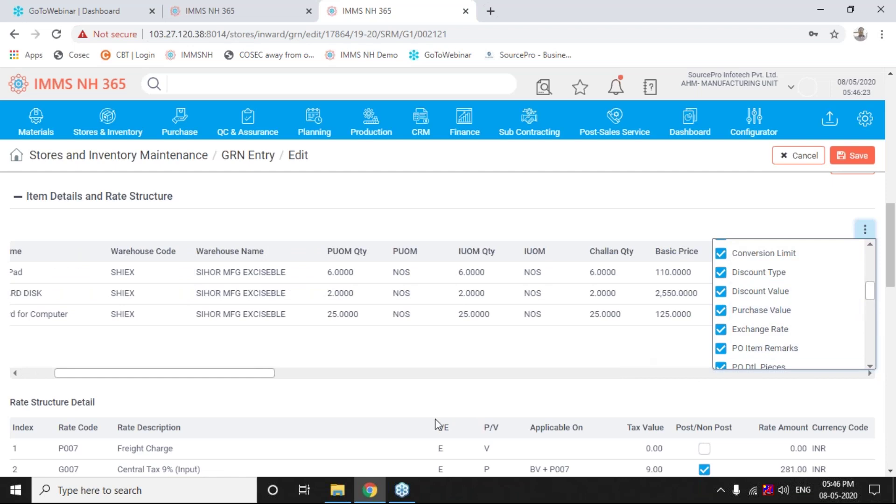
{"action": "left_click", "coordinate": [575, 363]}
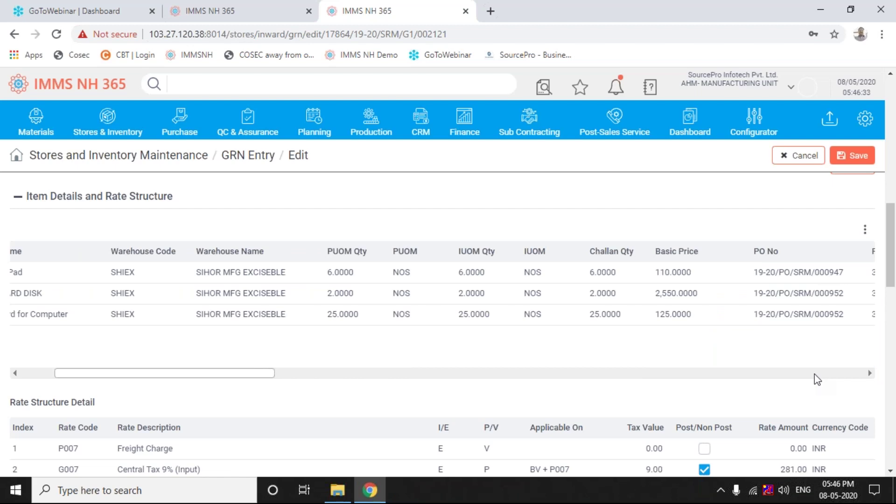
{"action": "scroll", "coordinate": [815, 374], "scroll_direction": "right", "scroll_amount": 2}
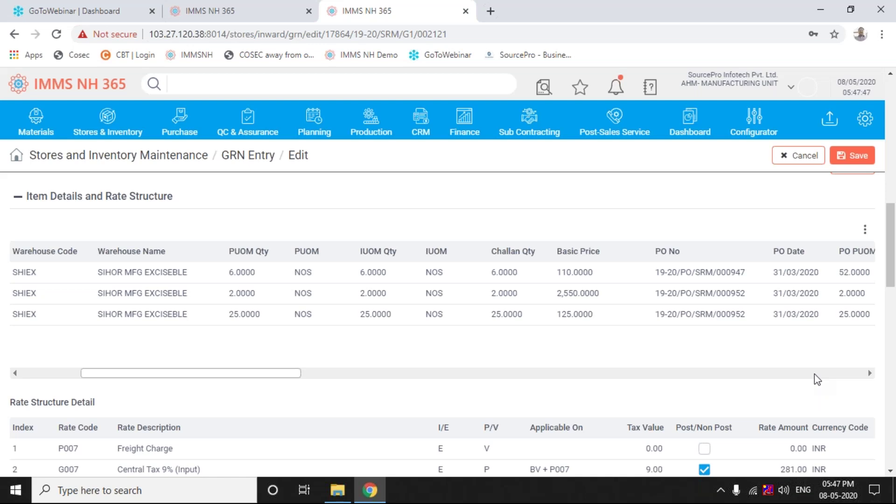
{"action": "scroll", "coordinate": [814, 374], "scroll_direction": "right", "scroll_amount": 2}
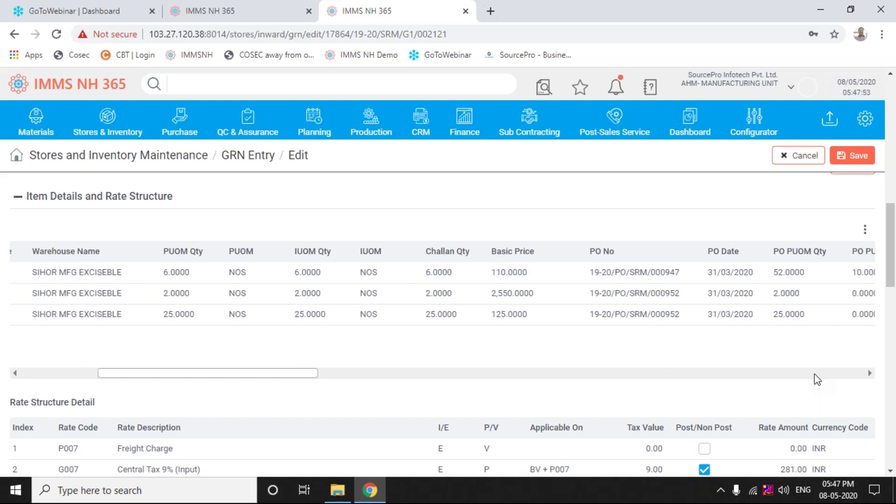
{"action": "scroll", "coordinate": [814, 374], "scroll_direction": "right", "scroll_amount": 1}
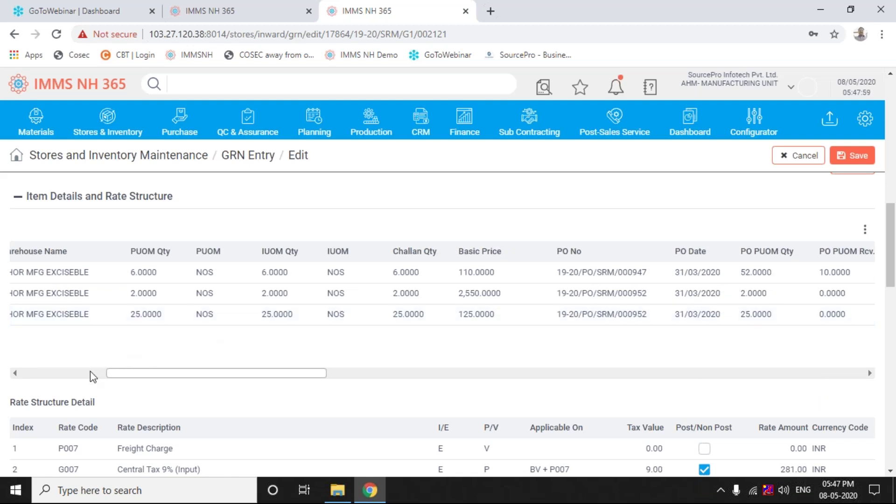
{"action": "scroll", "coordinate": [91, 373], "scroll_direction": "left", "scroll_amount": 1}
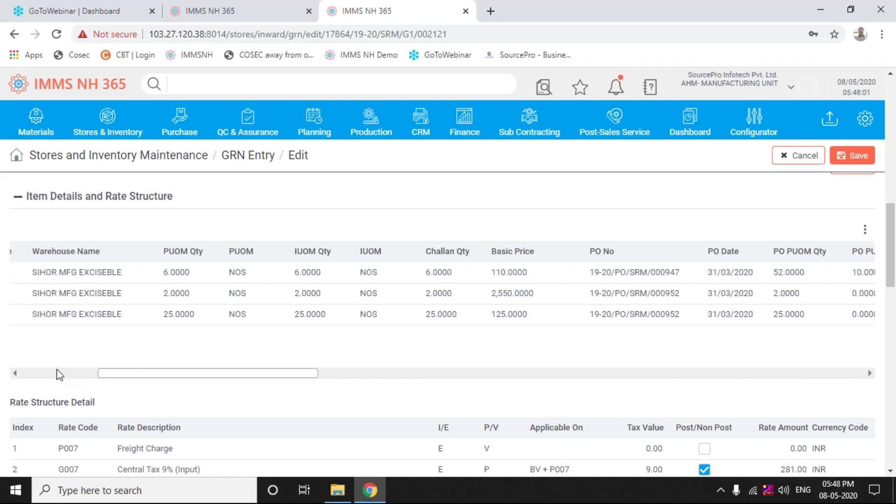
{"action": "scroll", "coordinate": [59, 374], "scroll_direction": "left", "scroll_amount": 2}
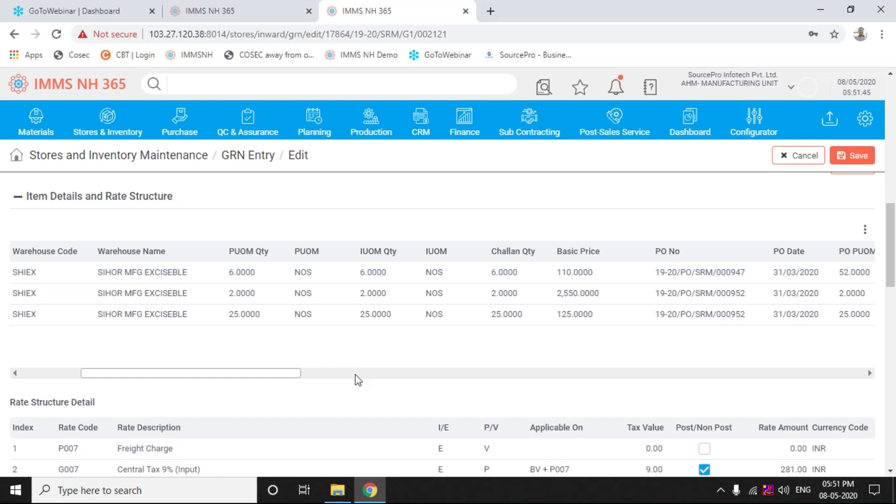
Scroll down to reveal the State Tax 9% (Input) rate row at 281.00 on BV + P007
{"action": "scroll", "coordinate": [355, 374], "scroll_direction": "right", "scroll_amount": 1}
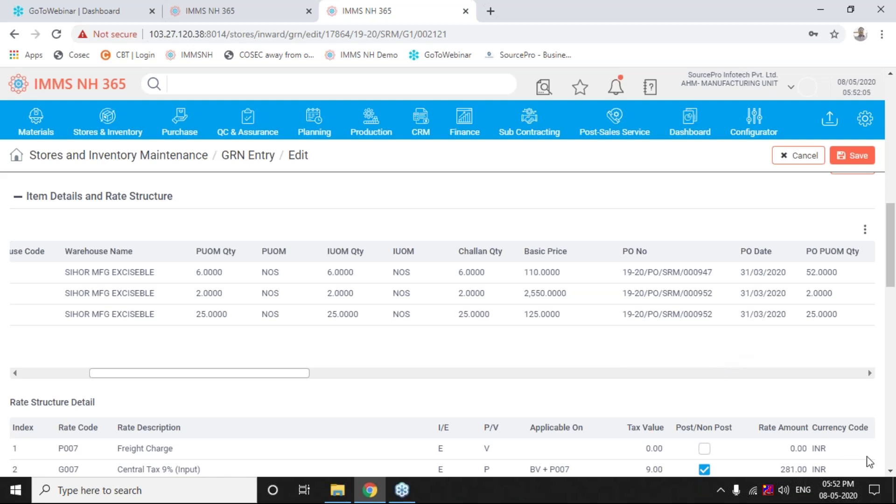
{"action": "left_click", "coordinate": [892, 472]}
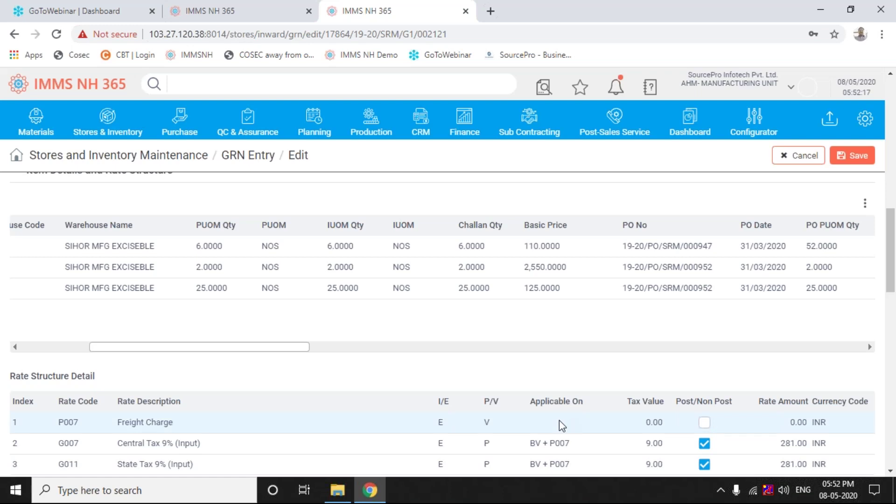
Replace the Freight Charge tax value 0.00 with 500 and commit it
{"action": "left_click", "coordinate": [652, 423]}
{"action": "double_click", "coordinate": [649, 422]}
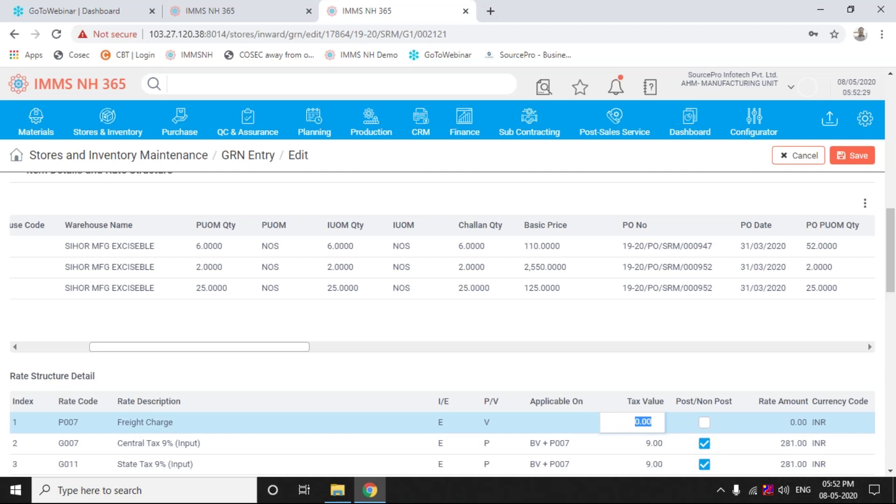
{"action": "type", "text": "500"}
{"action": "key", "text": "Tab"}
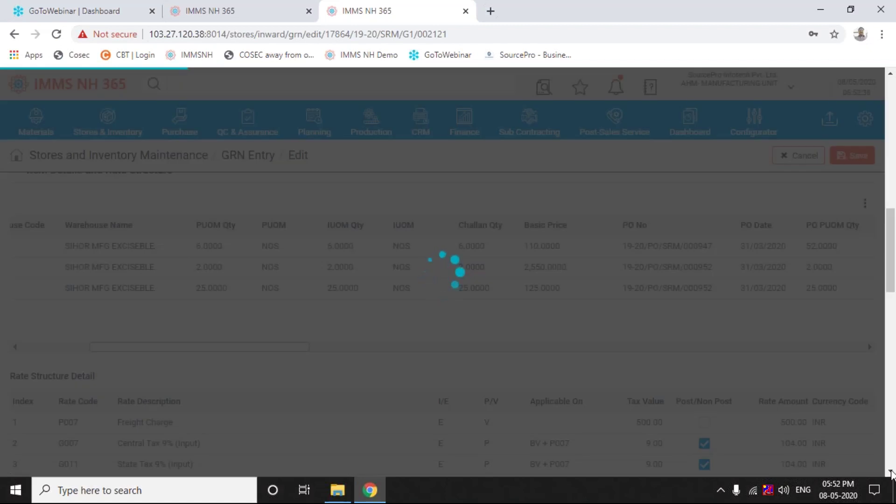
Load the third item's rate structure, showing Freight Charge at 190.00 and each tax at 298.00
{"action": "left_click", "coordinate": [892, 473]}
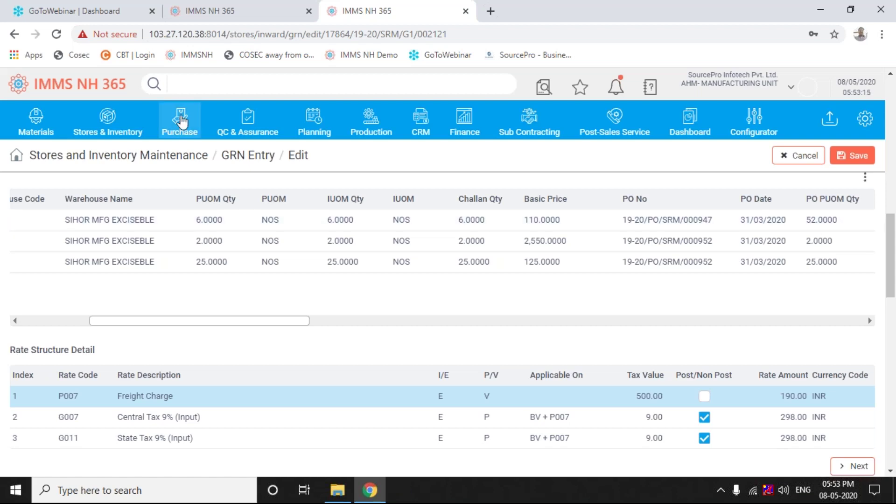
{"action": "left_click", "coordinate": [101, 133]}
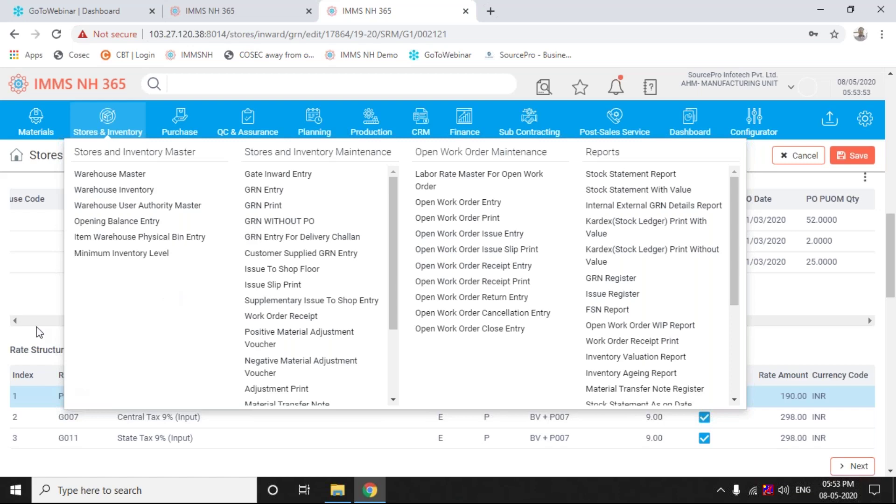
{"action": "left_click", "coordinate": [24, 273]}
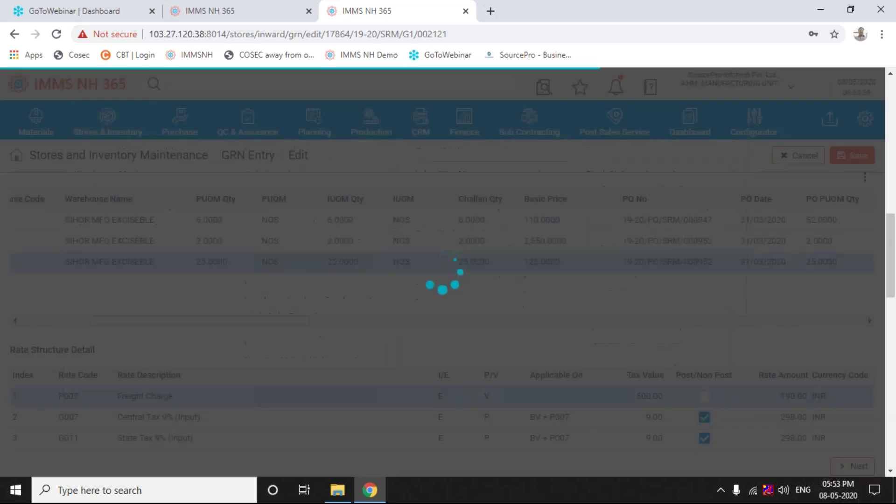